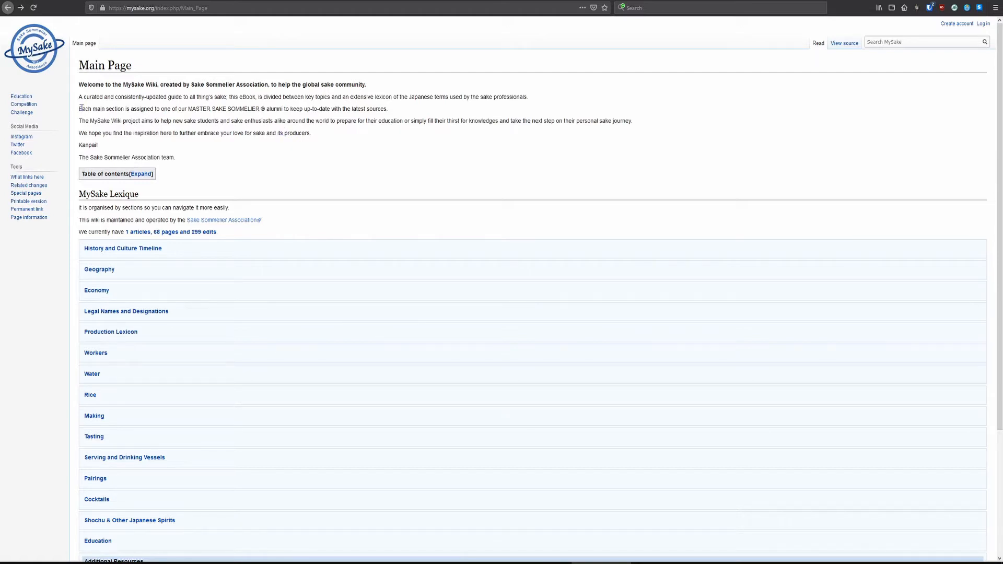
left_click_drag(79, 109, 398, 108)
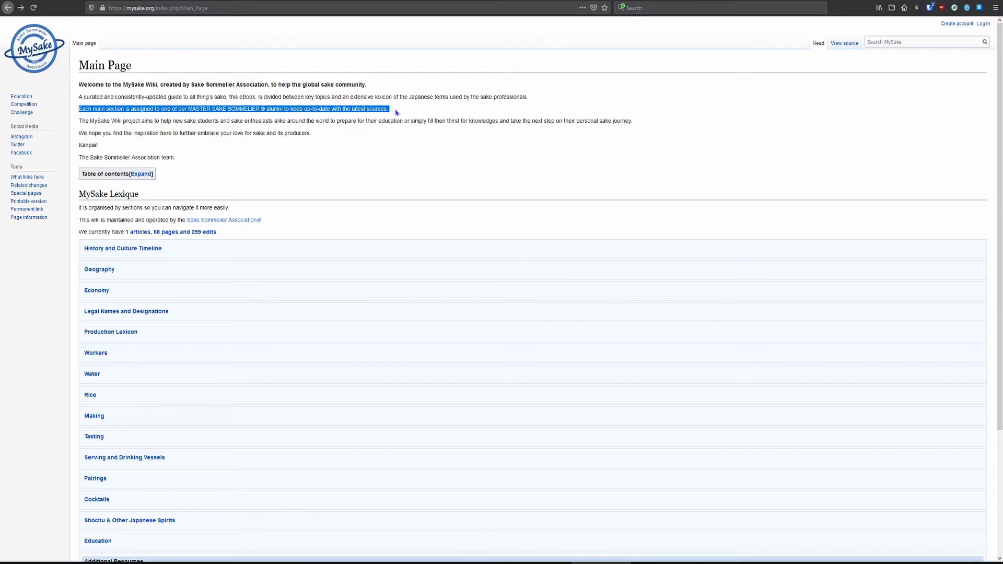
left_click(399, 109)
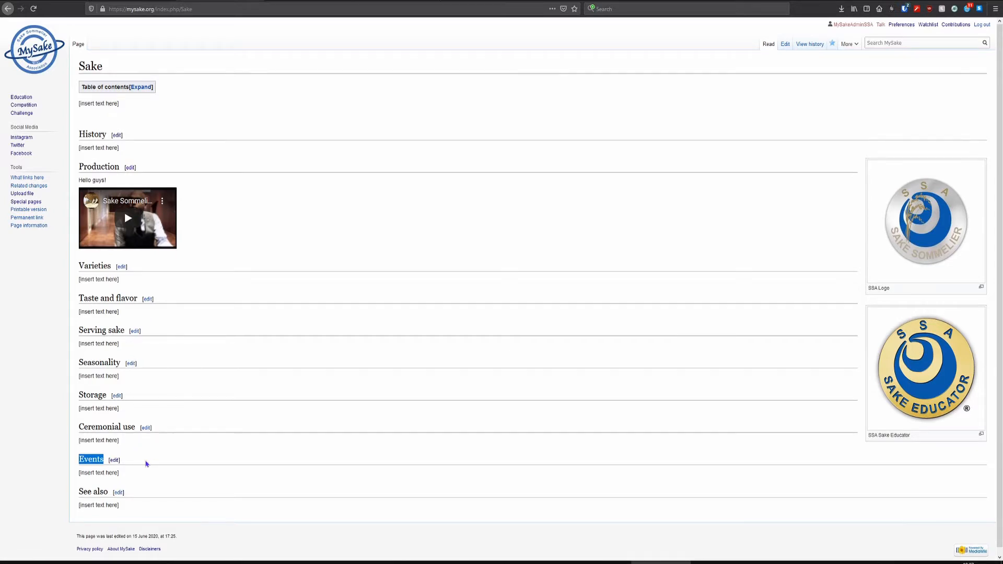
Step: Open only the Events section of the Sake page for editing
left_click(85, 460)
left_click_drag(78, 459, 106, 461)
left_click(133, 460)
left_click(113, 461)
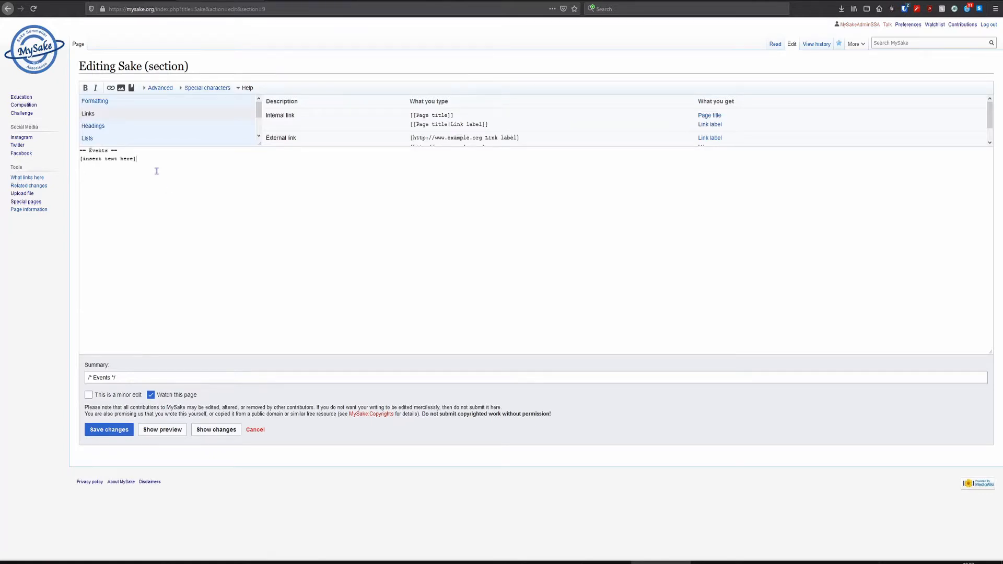
Step: Replace the placeholder with "A Sake Tasting event will take place on Monday, December 7. Please sign up for chance to attend this event. Spaces are limited."
left_click_drag(150, 159, 79, 159)
key("Delete")
type("A Sake Tasting event will take place on Monday")
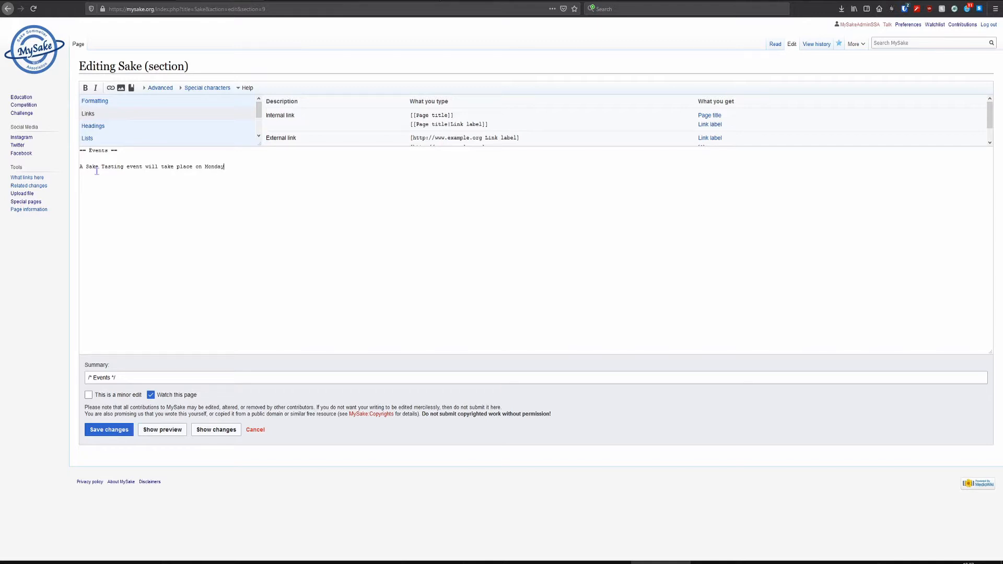
type(", December")
type("7. Flease sign up fort")
type("hance to attend this event")
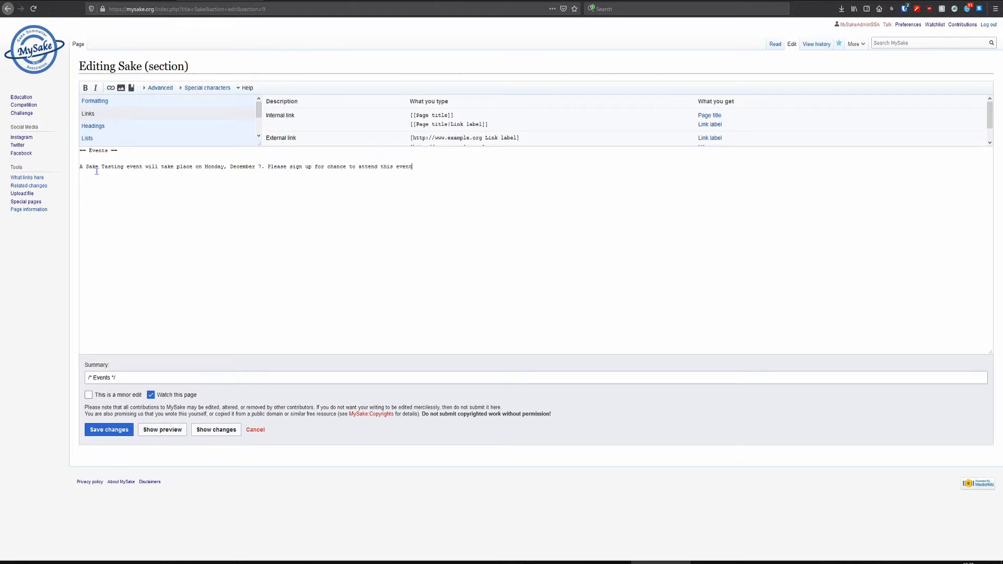
type(". Spaces are limited.")
Step: Check the new event text and preview the Events section before saving
left_click_drag(79, 167, 484, 167)
left_click(487, 167)
left_click(167, 430)
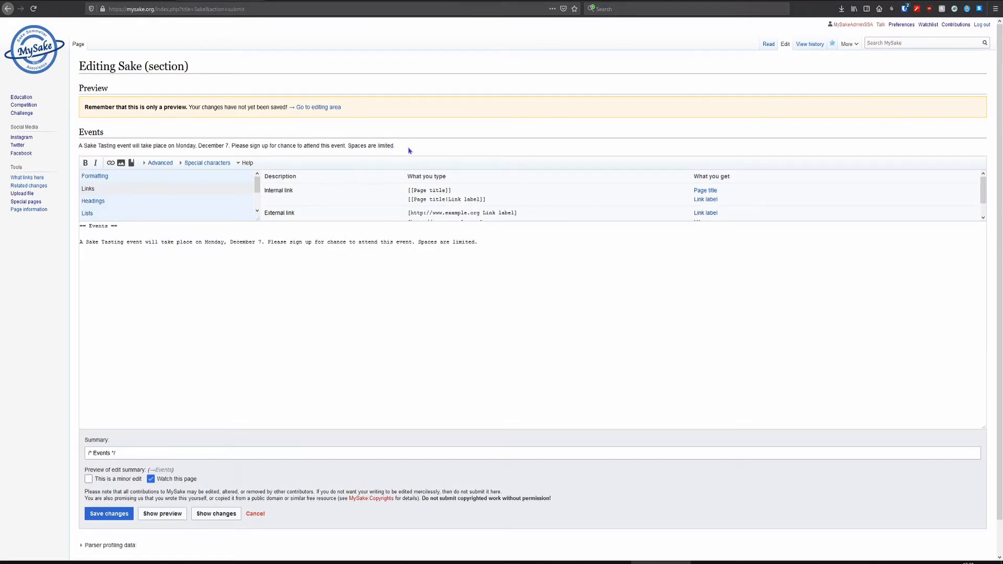
Step: Add "December added event" to the edit summary, leave it as a non-minor edit, and save the Events section
left_click(125, 448)
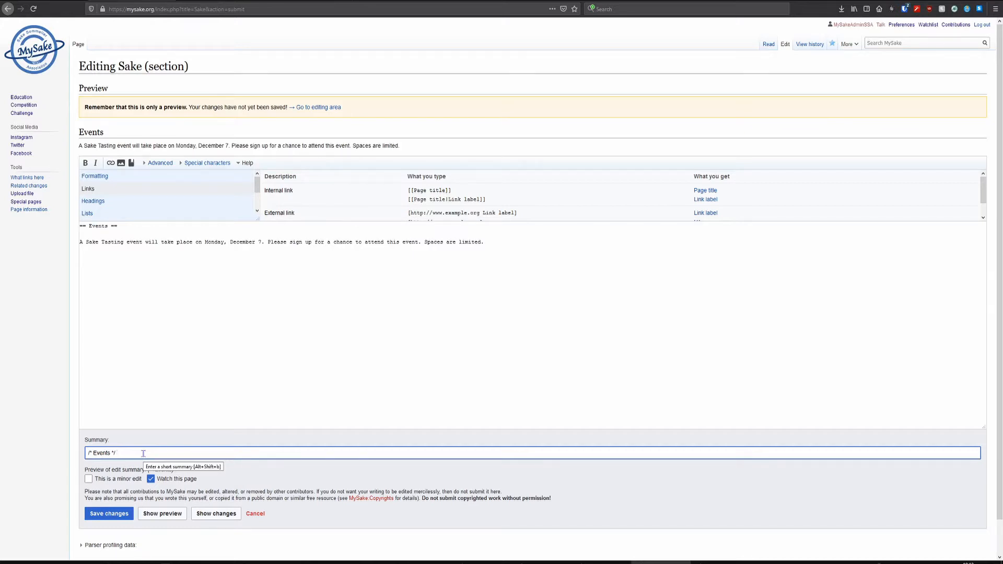
type("December")
type(" adde")
key("BackSpace")
type("ded event")
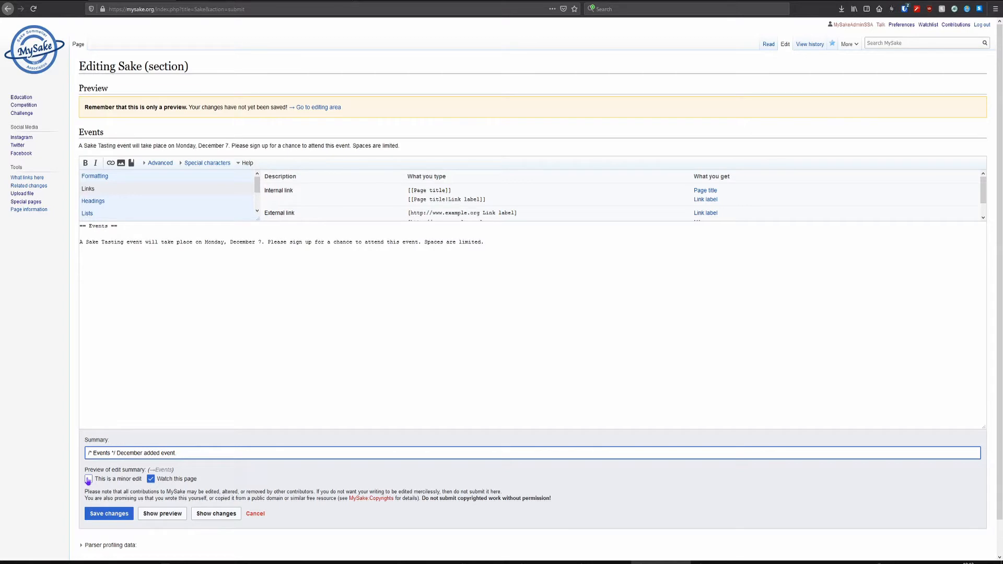
left_click(88, 480)
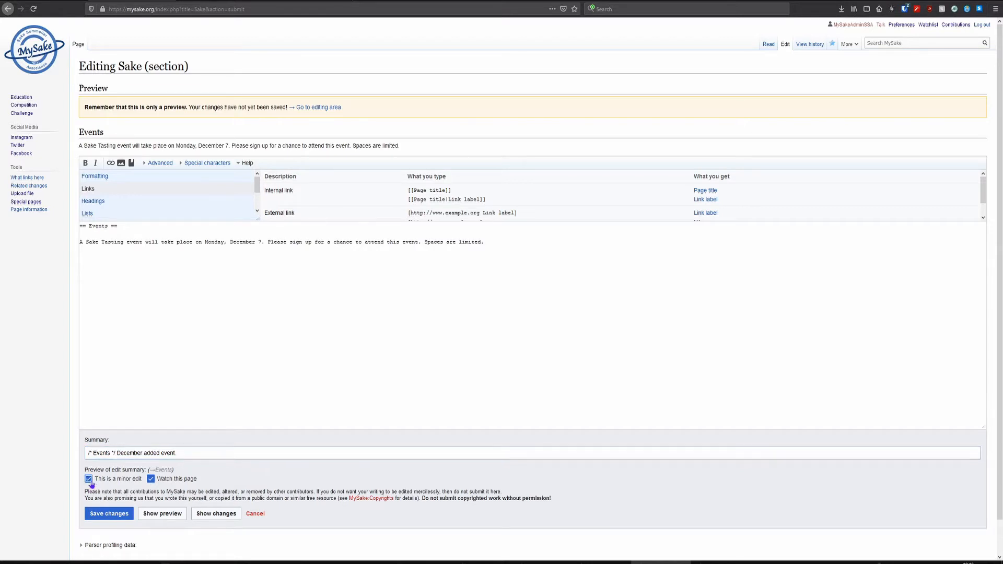
left_click(89, 480)
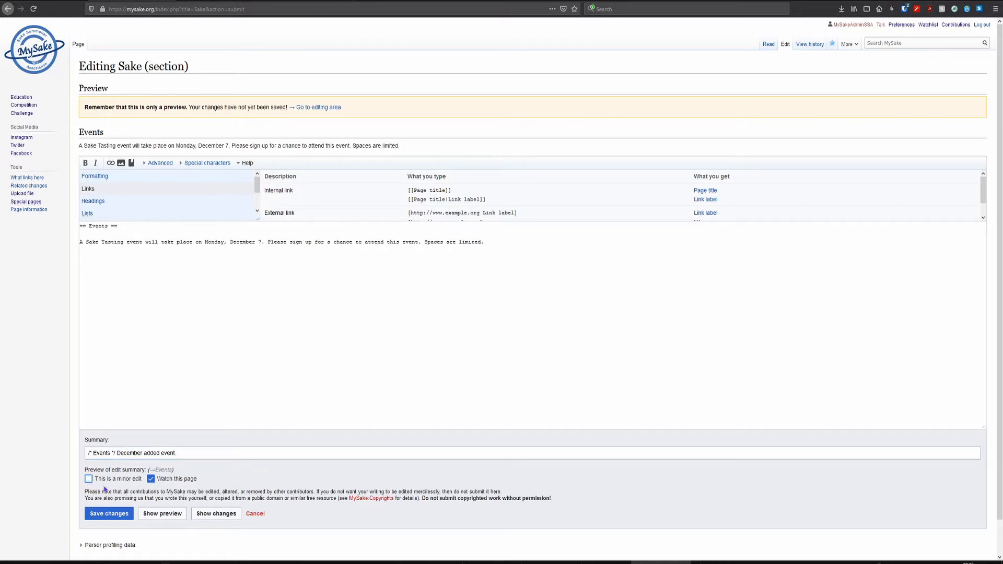
left_click(120, 516)
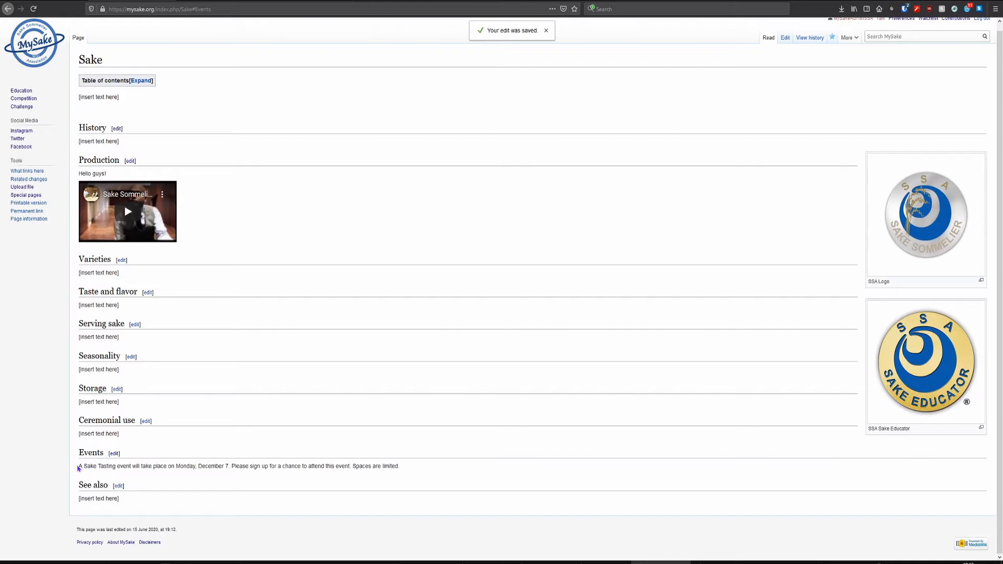
left_click_drag(79, 465, 413, 467)
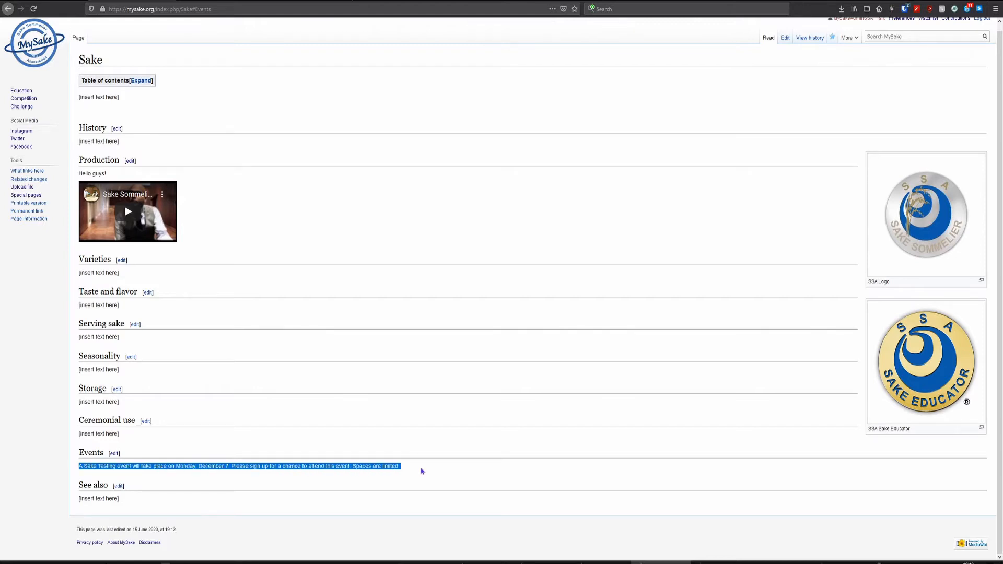
left_click(422, 471)
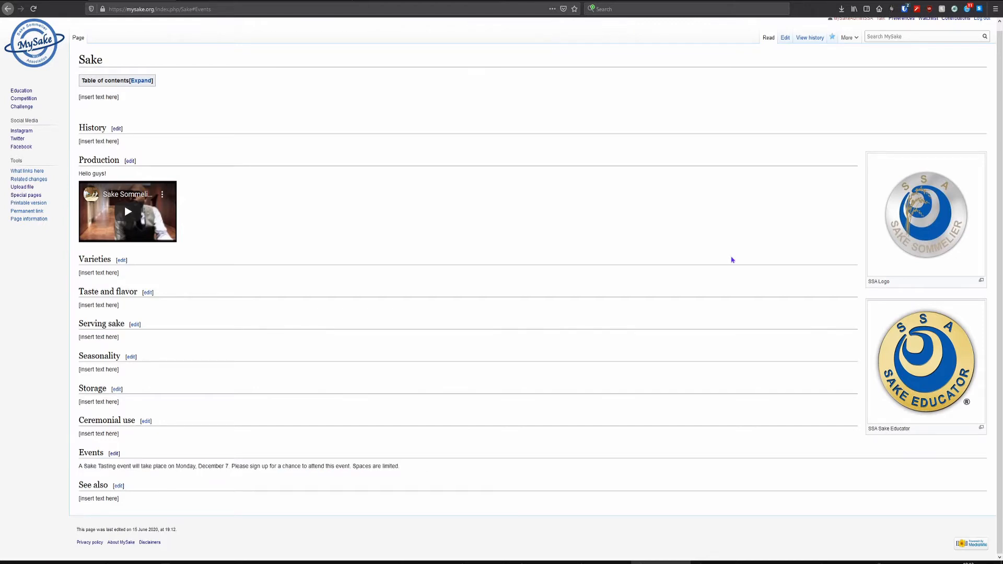
Step: Open the whole Sake page for editing and preview it together with its source
left_click(785, 39)
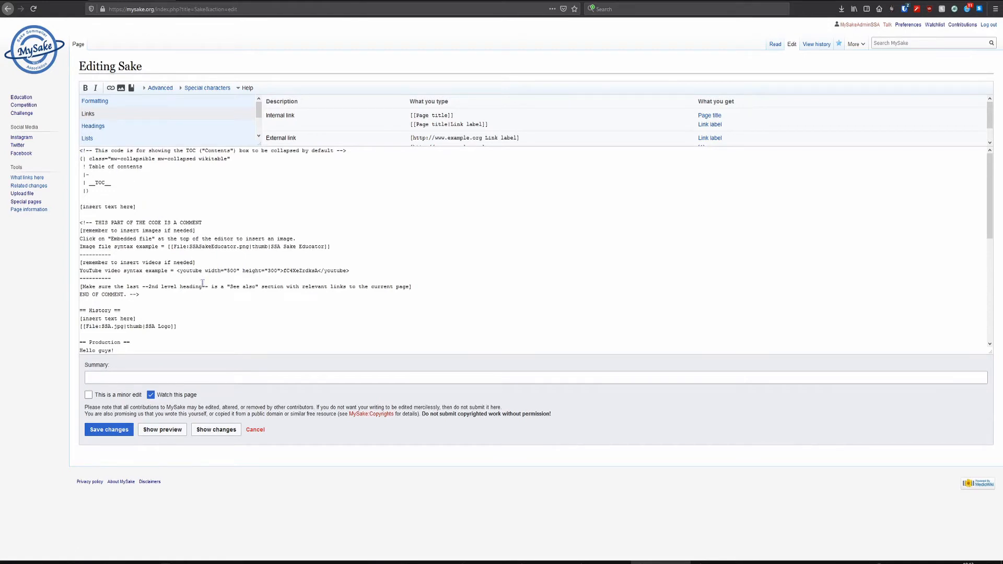
scroll(202, 283, "down", 2)
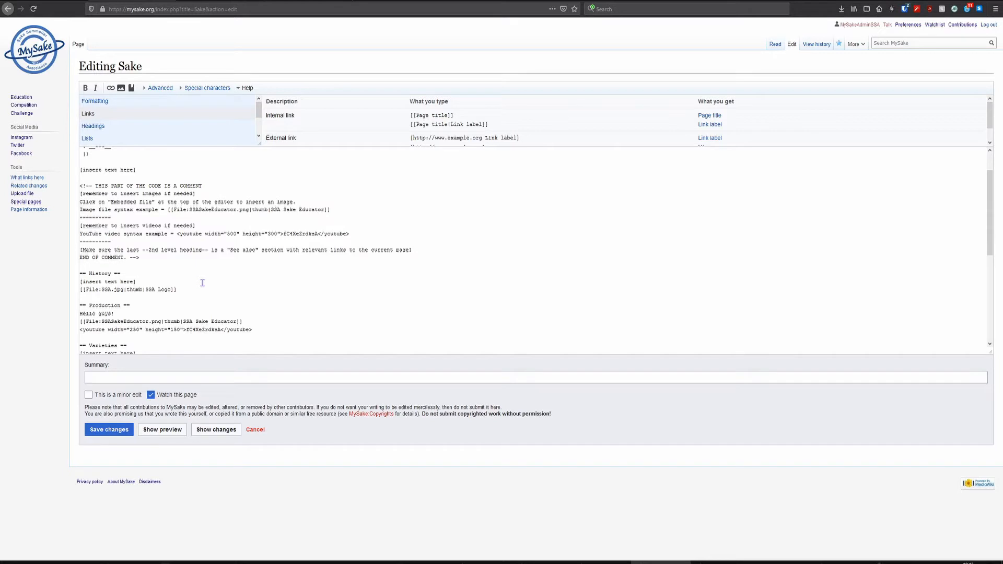
left_click(165, 432)
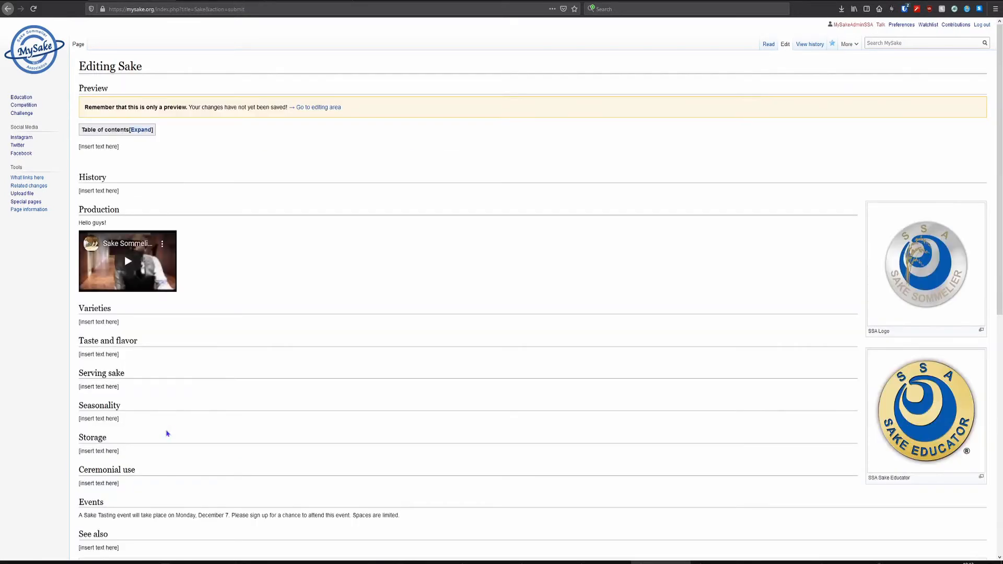
scroll(192, 406, "down", 8)
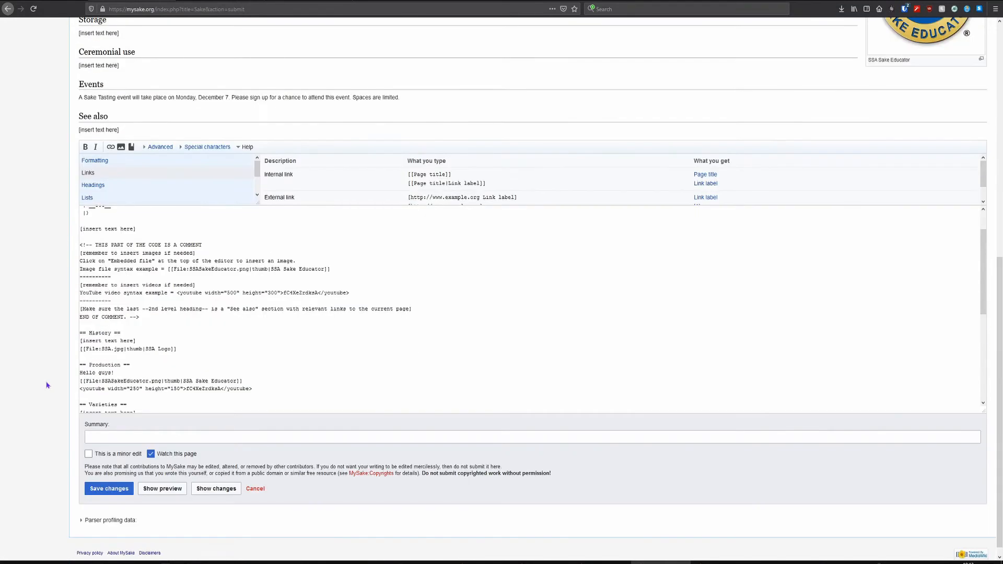
scroll(46, 385, "up", 1)
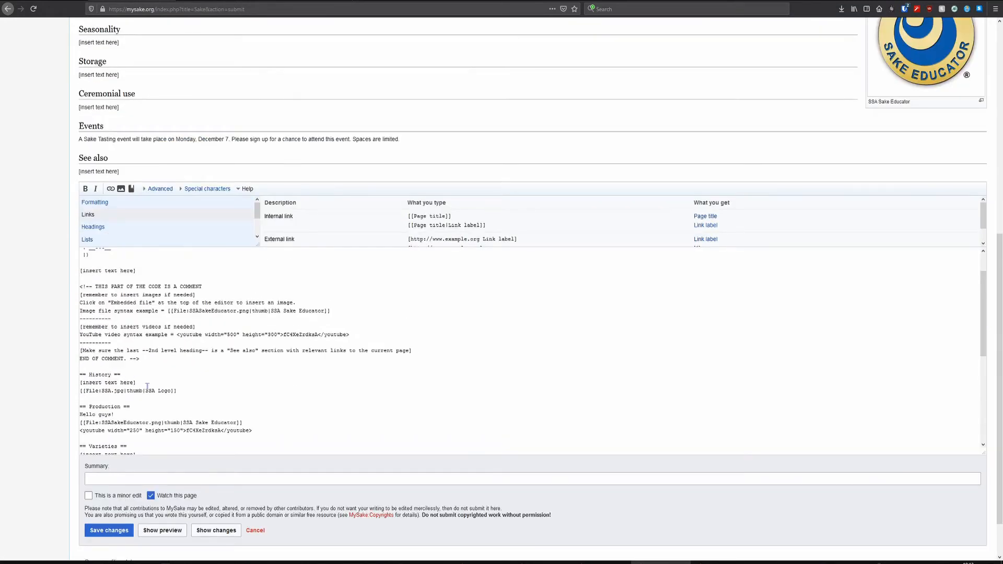
Step: Delete the "[insert text here]" placeholders under the History and Seasonality headings in the page source
left_click_drag(136, 383, 75, 388)
key("BackSpace")
scroll(78, 375, "up", 6)
scroll(104, 211, "up", 1)
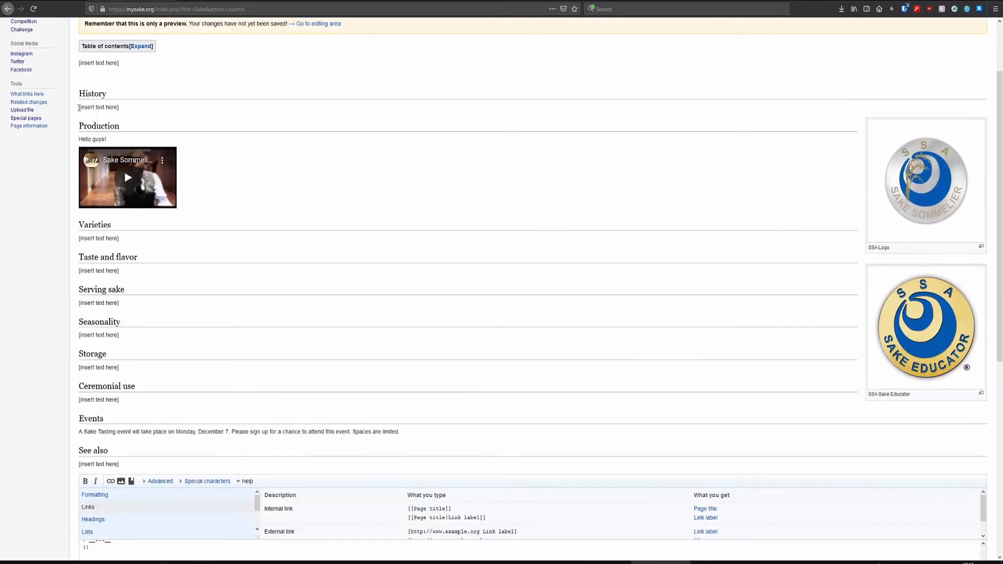
left_click_drag(78, 107, 128, 109)
left_click(128, 110)
scroll(42, 335, "down", 6)
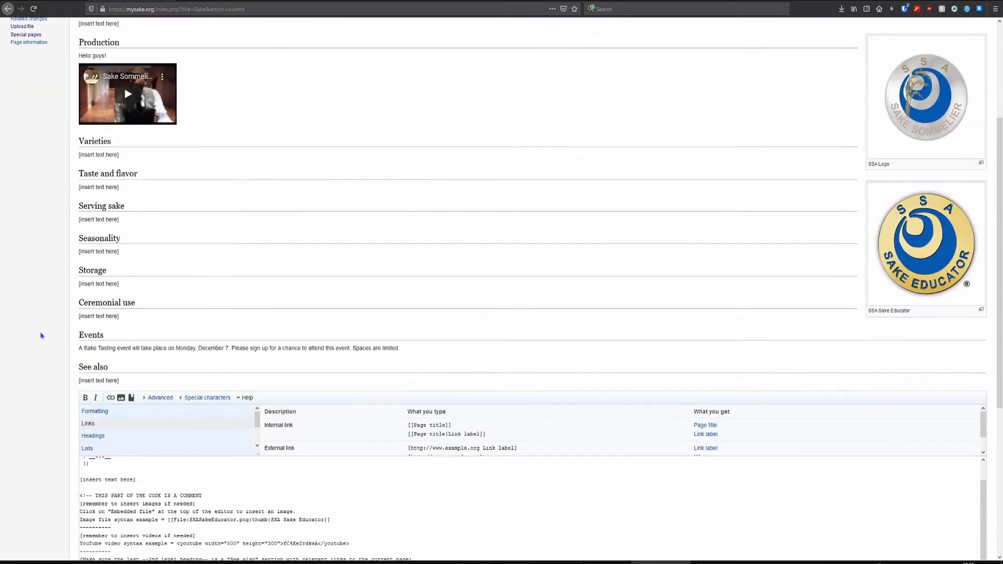
scroll(63, 313, "up", 1)
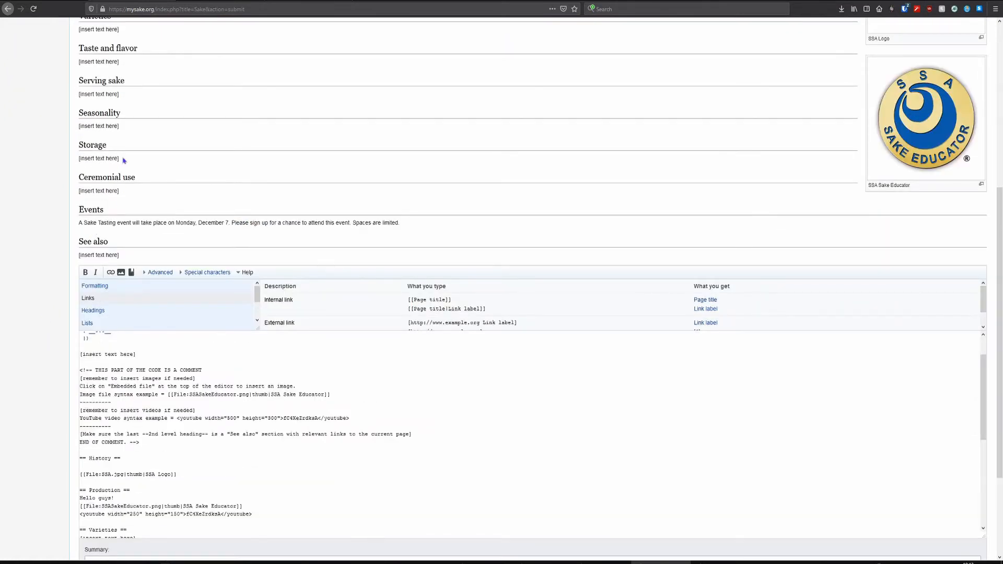
scroll(27, 383, "down", 2)
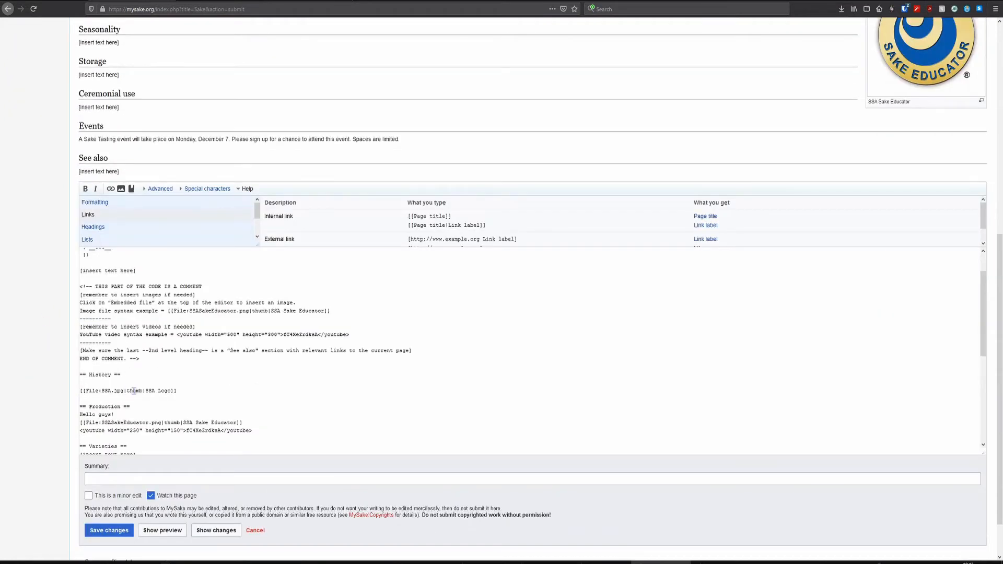
scroll(134, 392, "down", 4)
left_click_drag(135, 415, 81, 418)
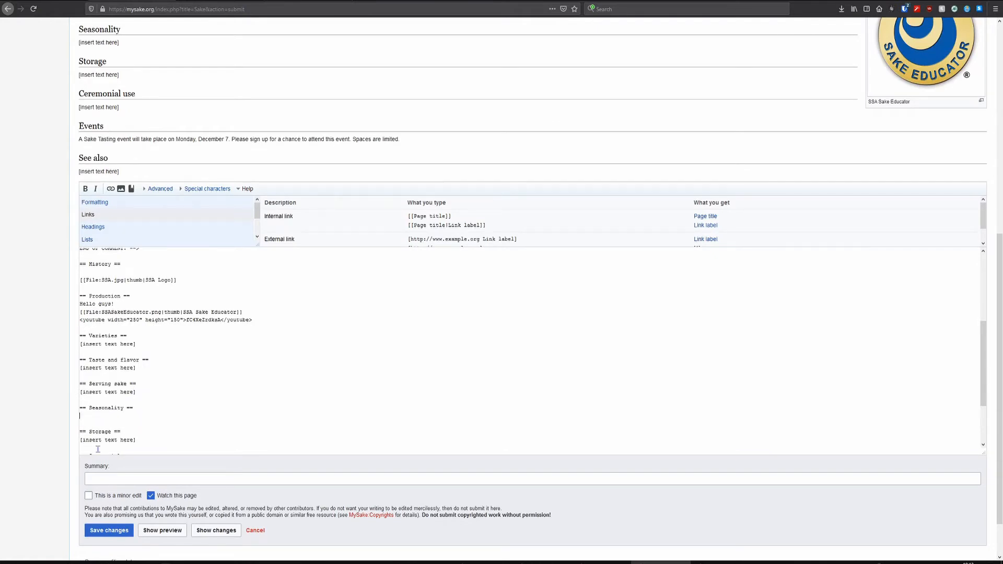
Step: Preview the Sake page to check the History and Seasonality sections
left_click(162, 530)
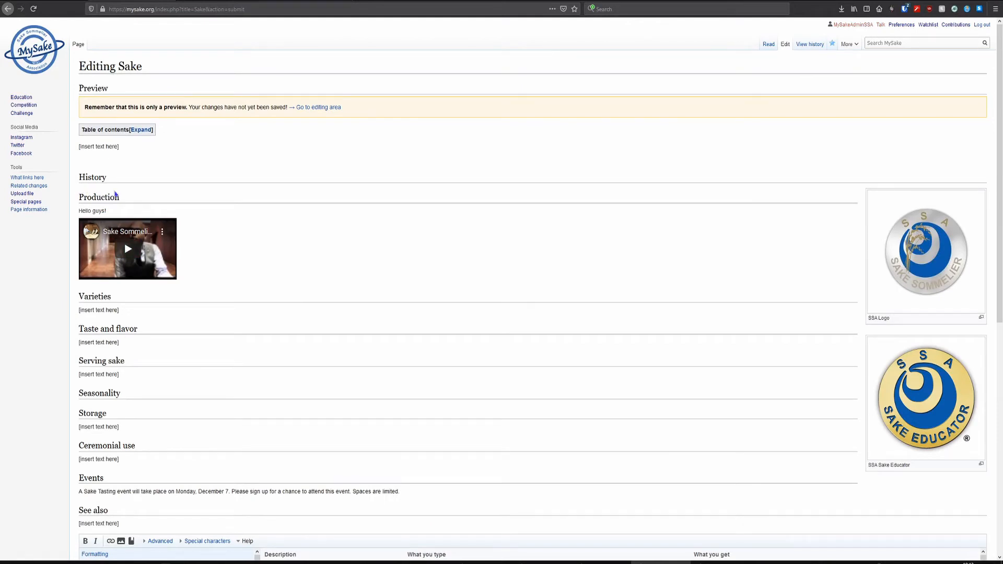
scroll(38, 325, "down", 1)
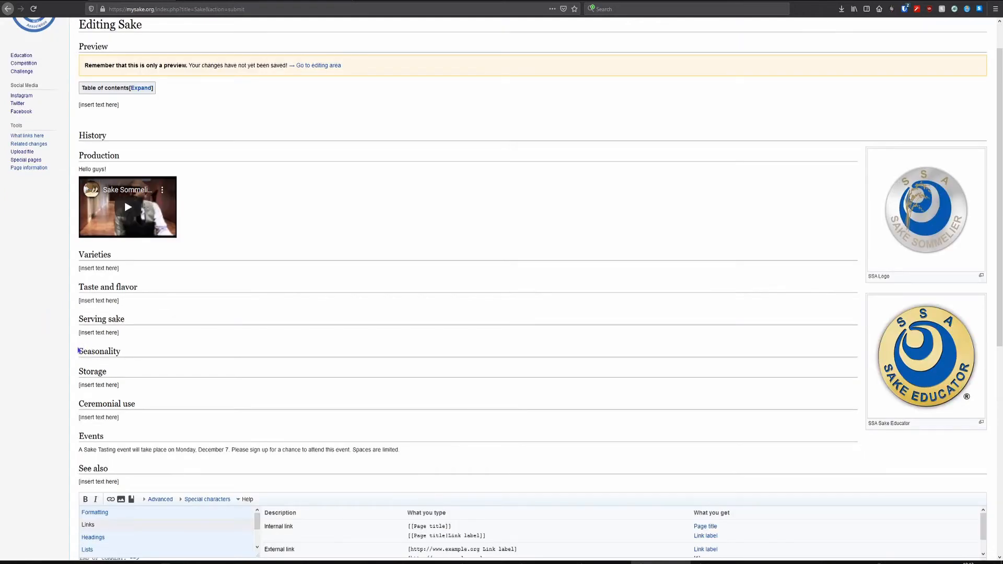
scroll(69, 379, "down", 6)
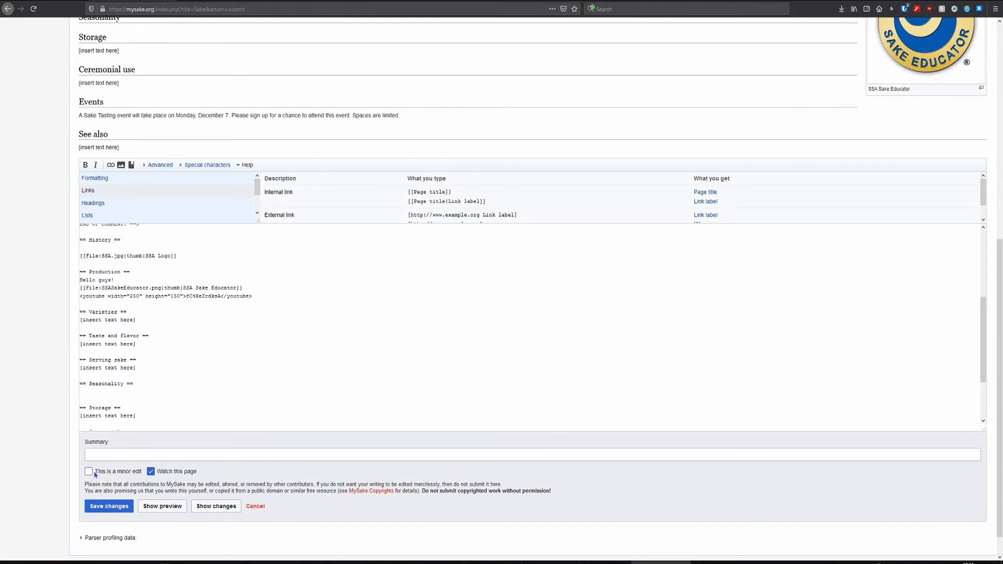
Step: Save the page as a minor edit with the summary "Remove Insert text for History and Seasonality."
left_click(118, 455)
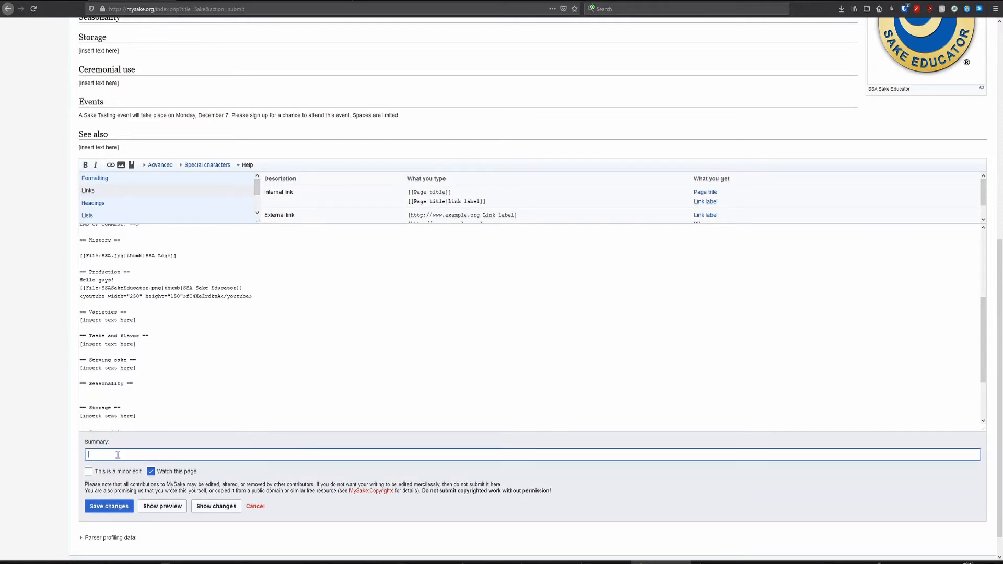
type("Remove")
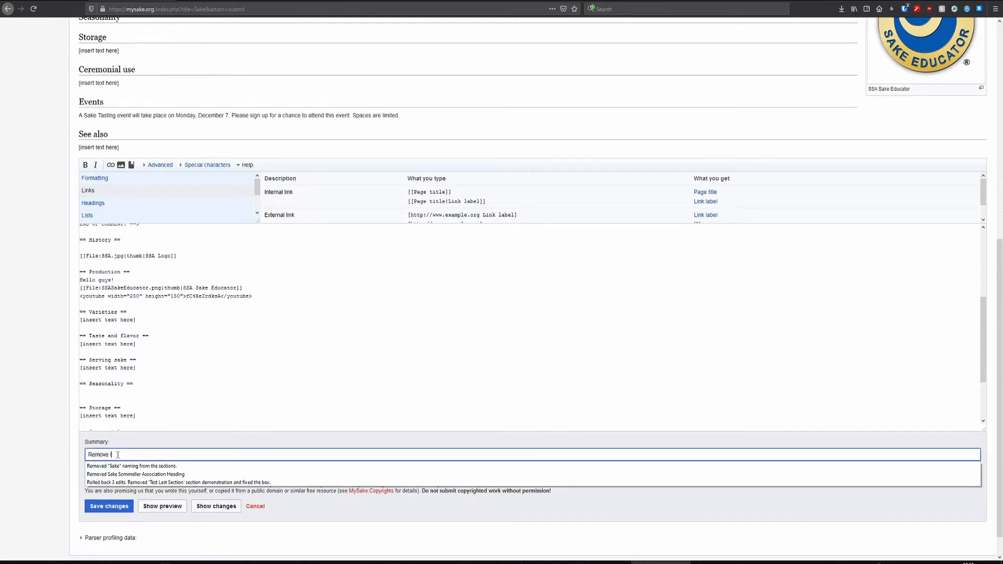
type(" Inse")
key("BackSpace")
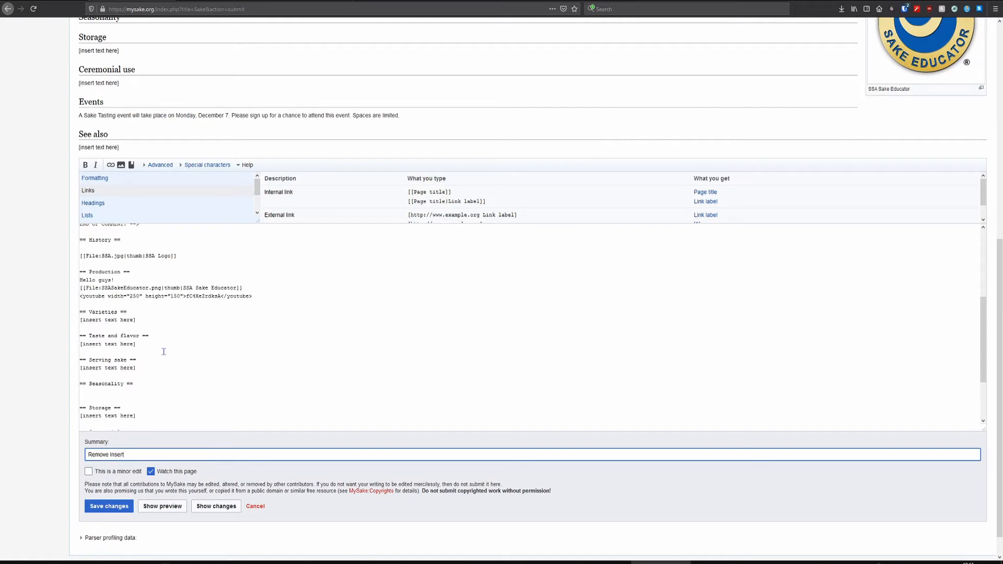
type("ert text for History and Seasonaliy")
left_click(88, 472)
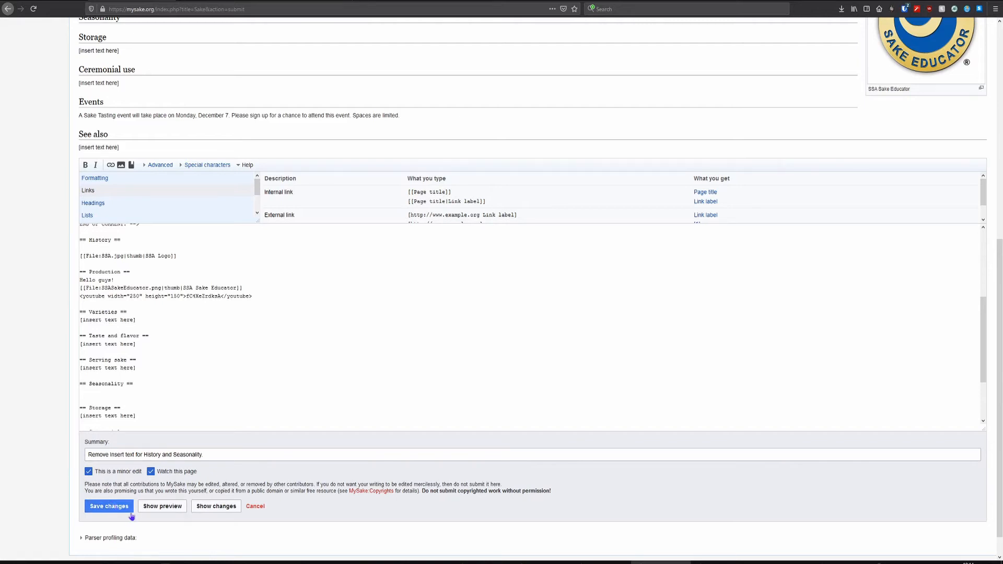
left_click(96, 502)
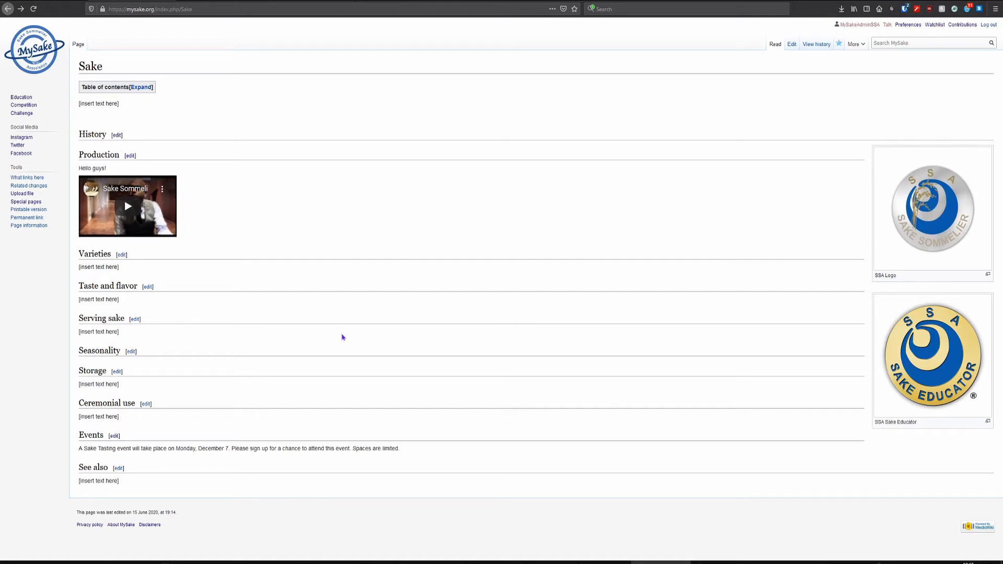
Step: Open the Events section for editing and examine the italic syntax example in the Formatting help
left_click(115, 435)
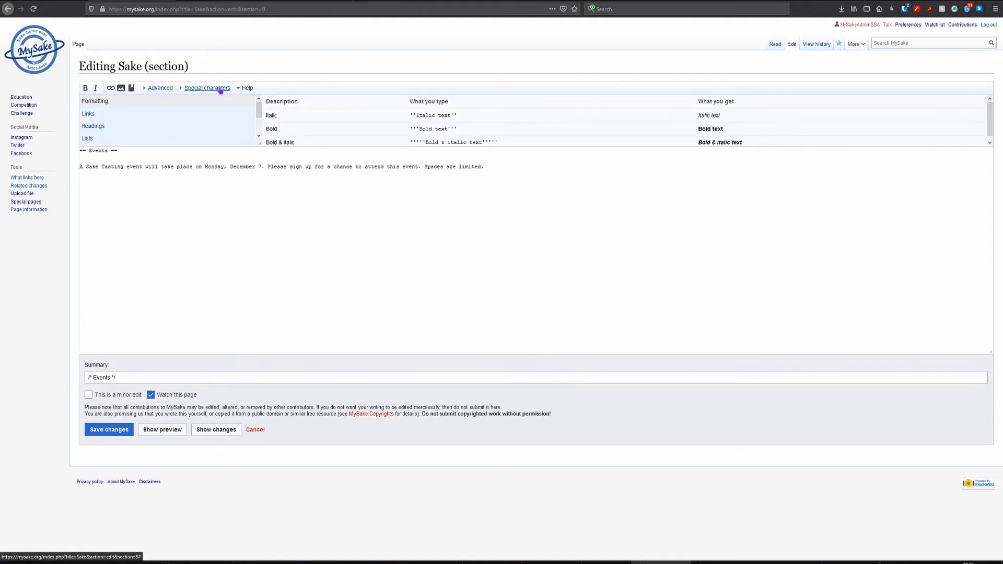
left_click(247, 88)
left_click(248, 88)
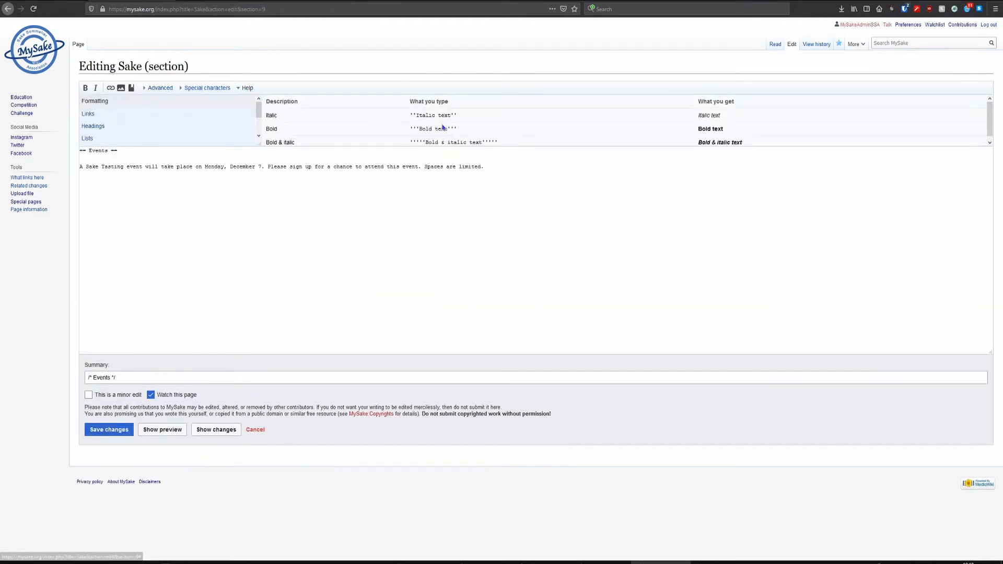
left_click_drag(266, 115, 476, 120)
left_click_drag(698, 115, 760, 120)
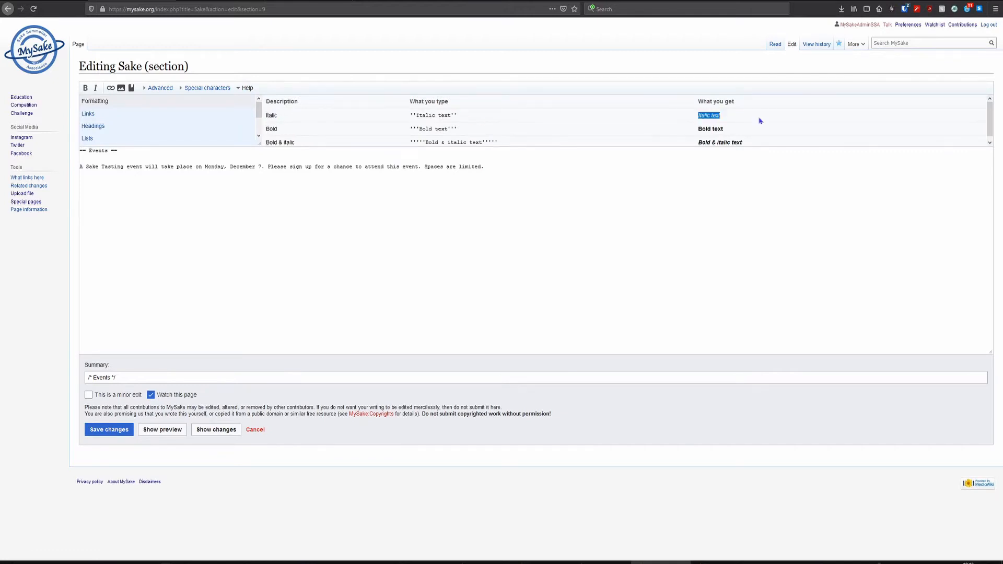
left_click(760, 120)
Step: Add the italic line "''Testing Italics''" below the event text and preview the section
left_click(519, 179)
key("BackSpace")
type("''Testing Italics")
left_click(174, 430)
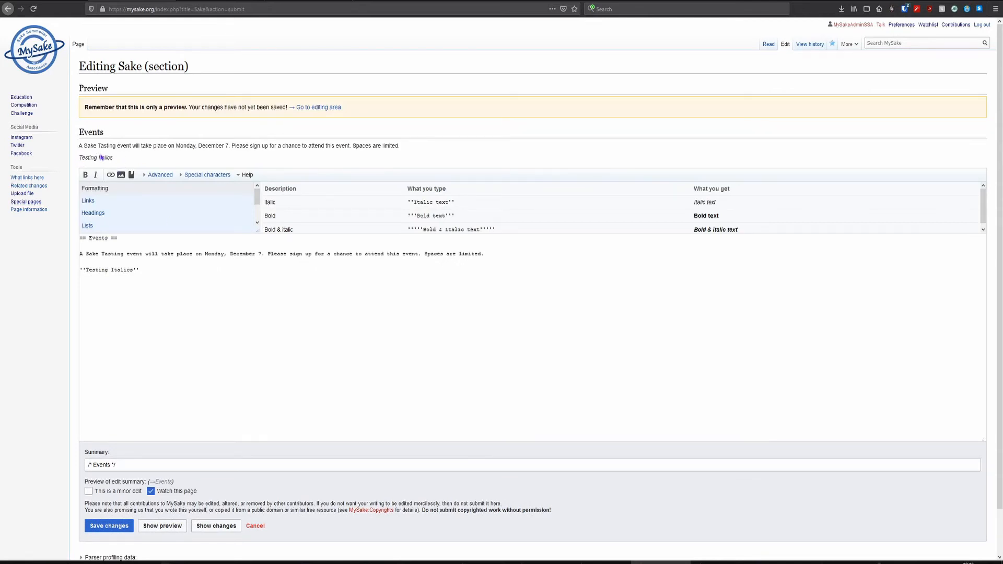
Step: Add the bold line "''' This is text in Bold!! '''" below the italic line and preview the section
left_click(167, 269)
type("This is text in Bold!! '''")
left_click(169, 526)
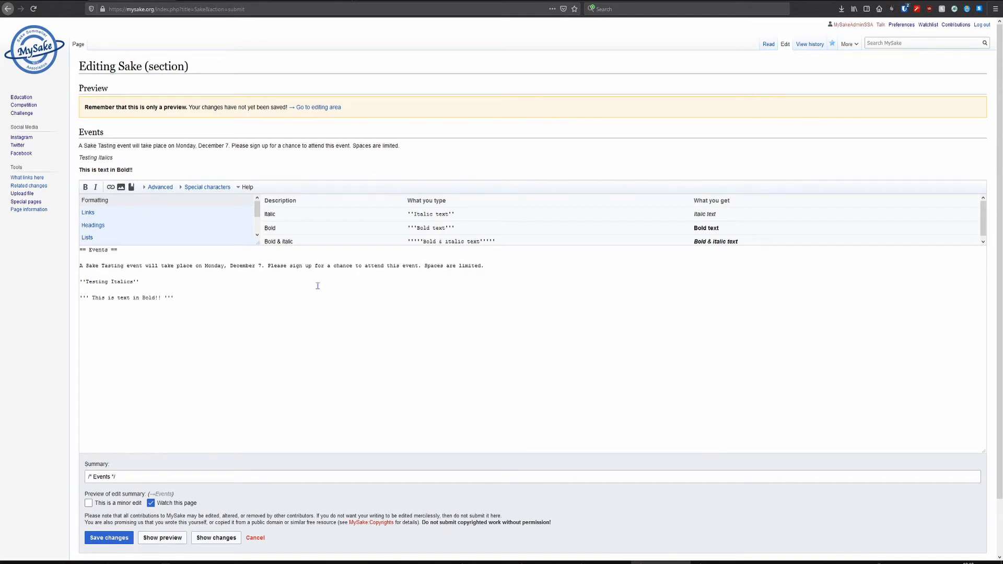
Step: Add the underlined line "<u> This is underlined text </u>" below the bold line and preview the section
left_click(276, 299)
type("his is underlined text </u>")
left_click(162, 537)
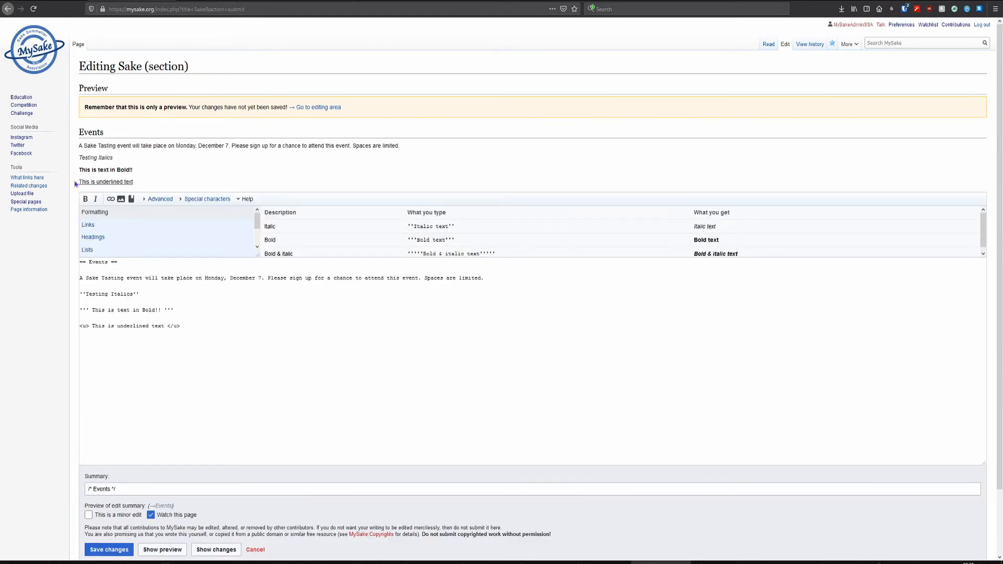
Step: Add the line "Text sample." below the underlined line and format it as bold with the editor's formatting control
left_click(197, 327)
type("Text sample.")
left_click_drag(128, 343, 80, 344)
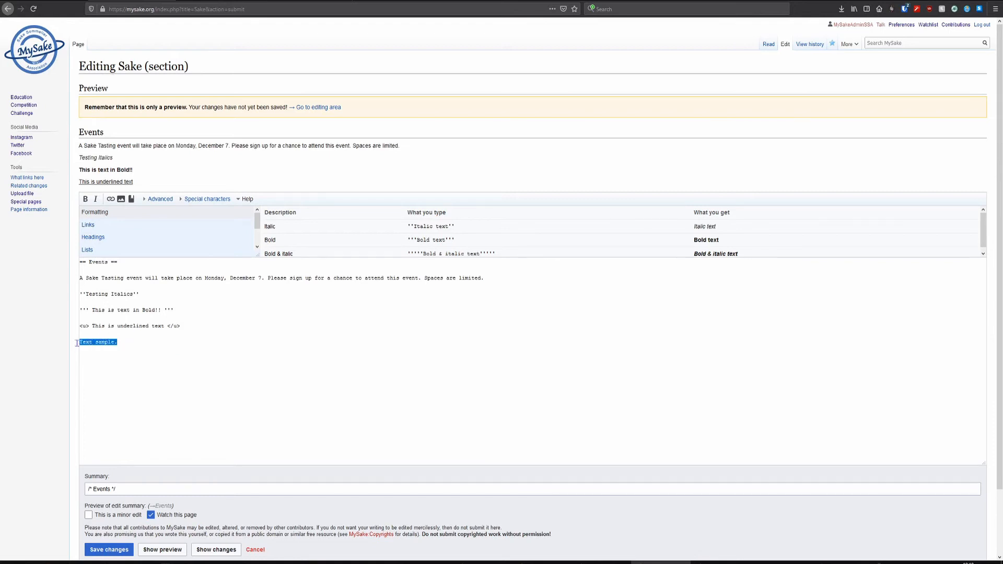
left_click(86, 199)
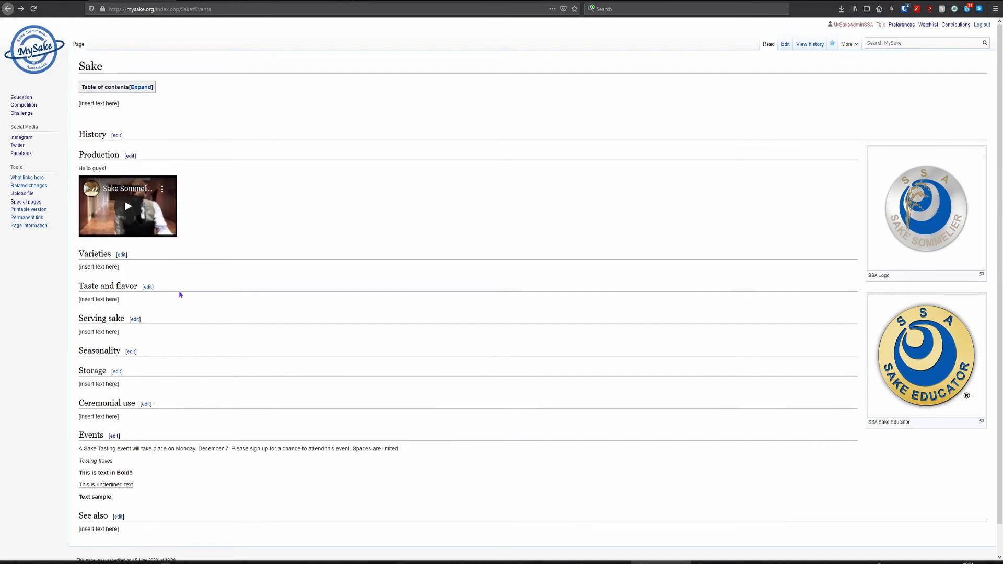
Step: Examine the Taste and flavor, Serving sake and Seasonality headings on the saved Sake page
left_click_drag(79, 285, 138, 286)
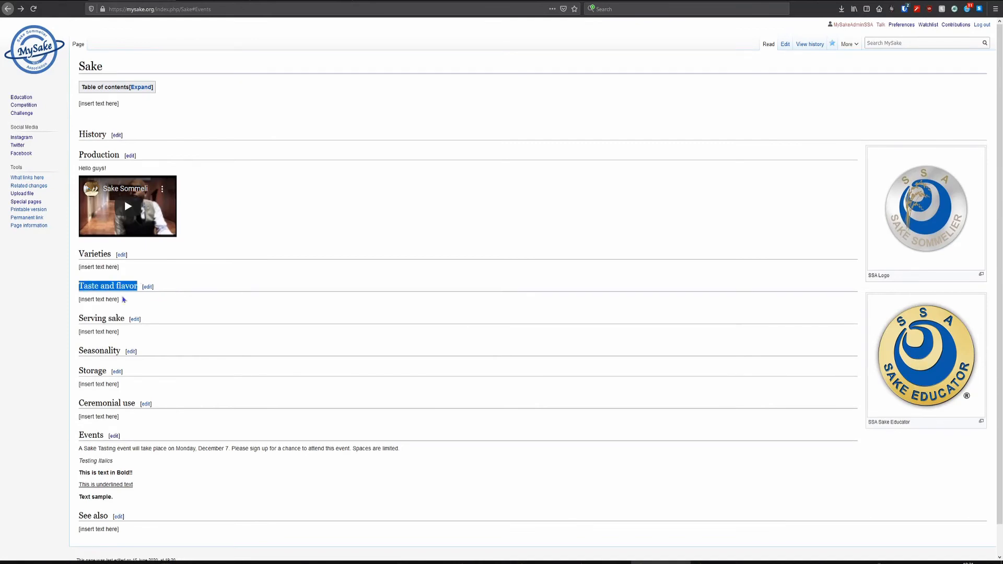
left_click_drag(78, 318, 128, 319)
left_click(190, 326)
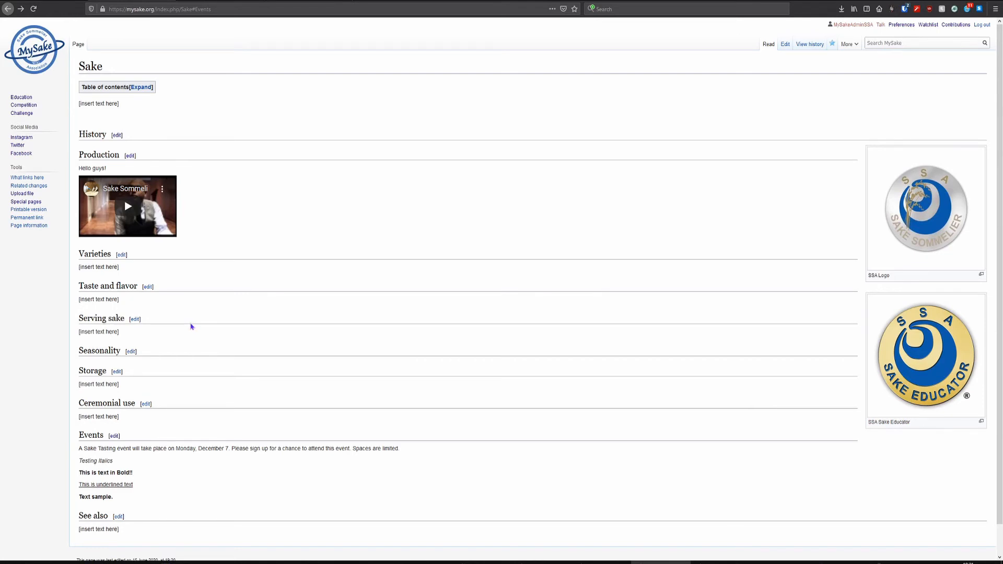
left_click_drag(79, 319, 124, 321)
left_click_drag(79, 350, 119, 351)
left_click(238, 347)
Step: Open the whole Sake page for editing, preview it and find the Serving sake and Seasonality sections in the source
left_click(785, 44)
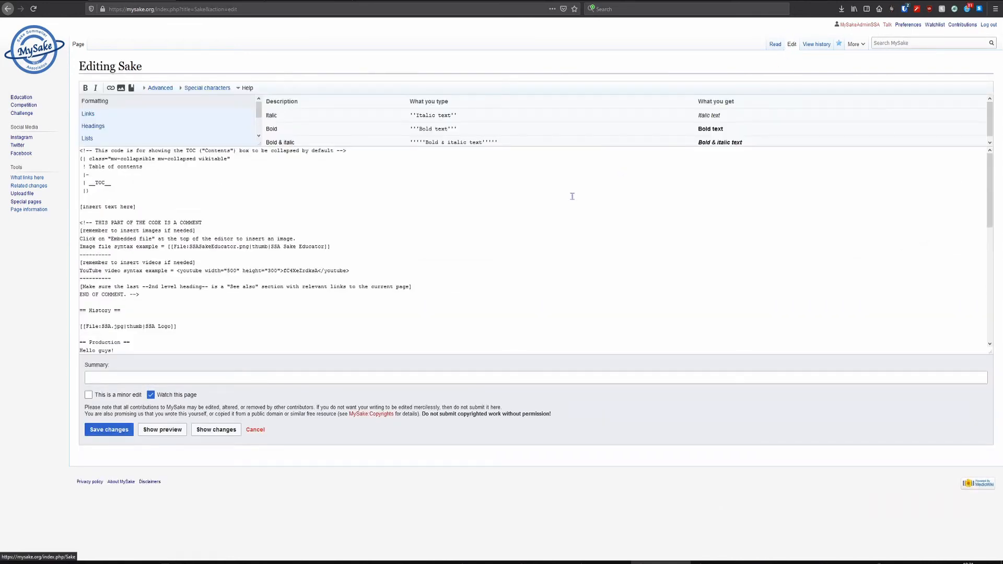
scroll(188, 300, "down", 10)
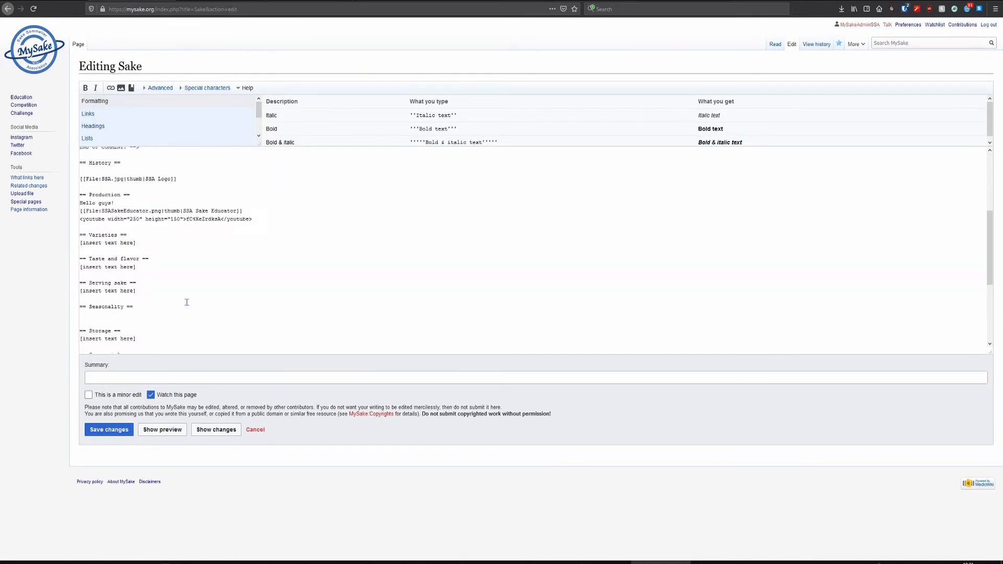
left_click(163, 429)
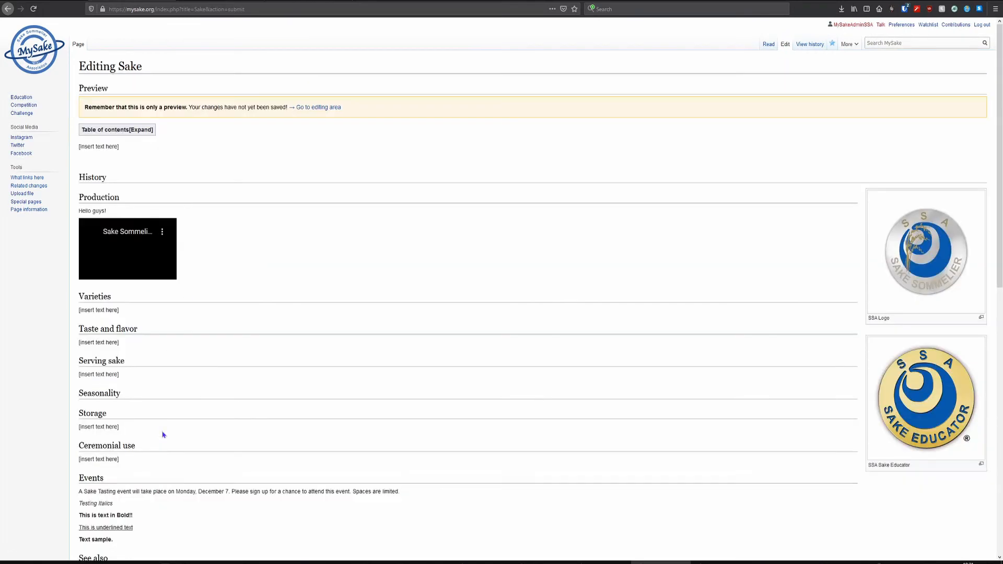
scroll(43, 396, "down", 3)
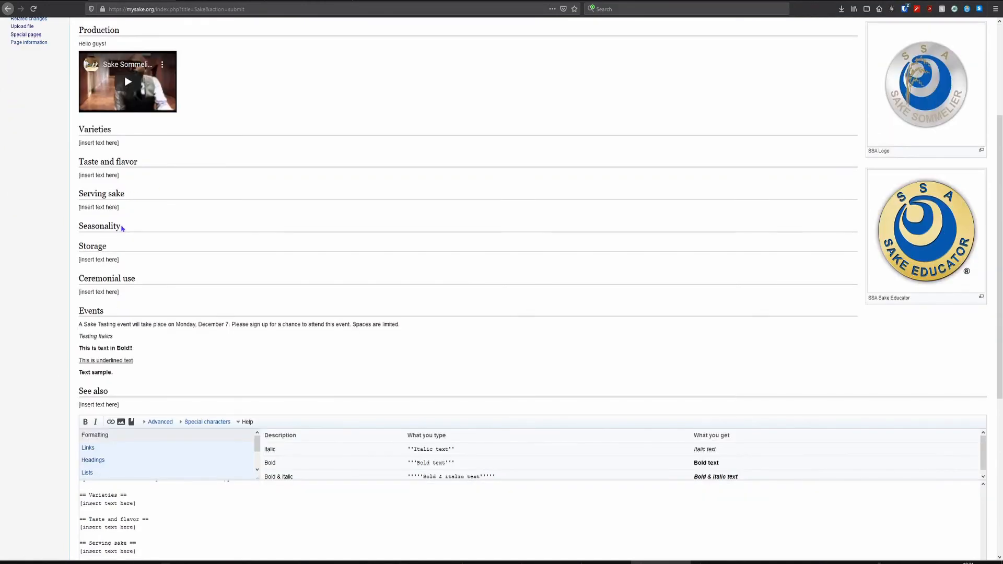
scroll(21, 343, "down", 5)
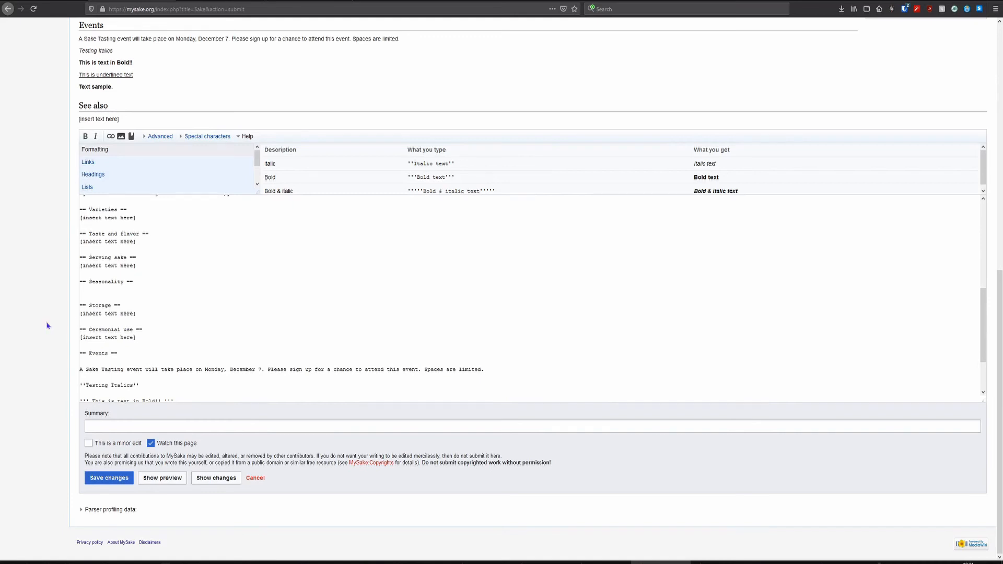
scroll(48, 326, "up", 3)
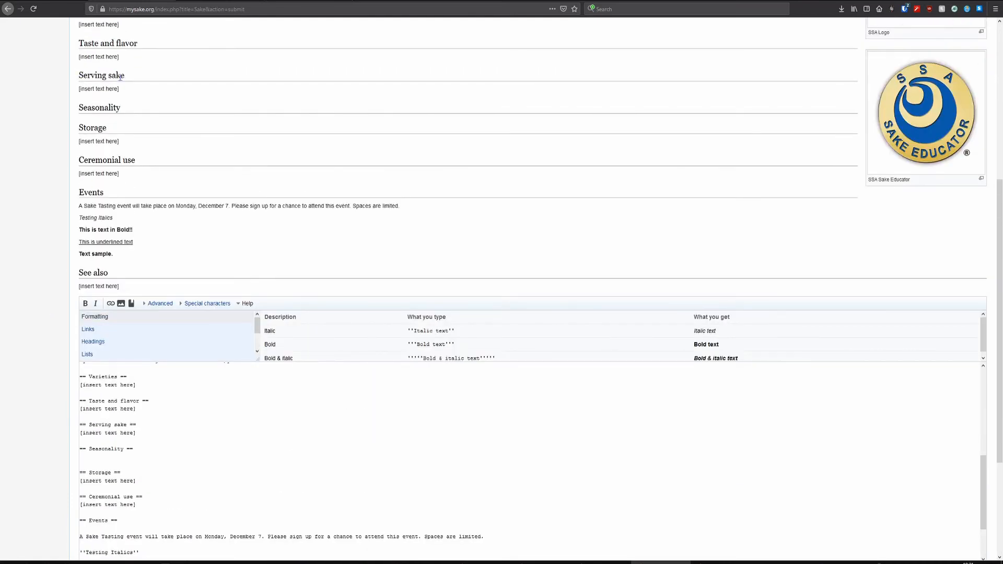
scroll(29, 341, "down", 2)
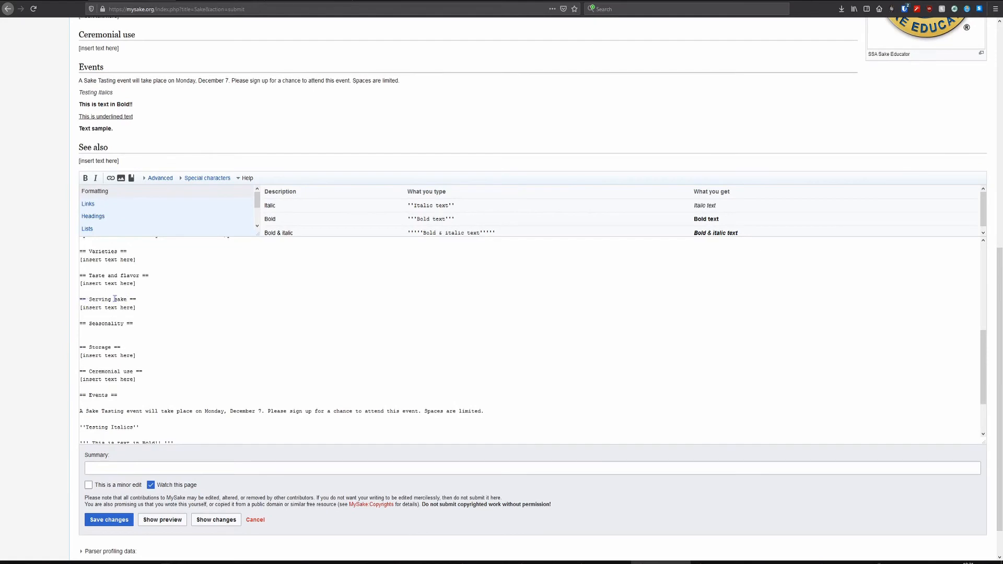
Step: Insert a "== Pairings ==" section between Serving sake and Seasonality with the text "This is a section about pairings."
left_click_drag(84, 299, 138, 301)
left_click_drag(80, 324, 134, 324)
left_click(144, 309)
key("Return")
key("Return")
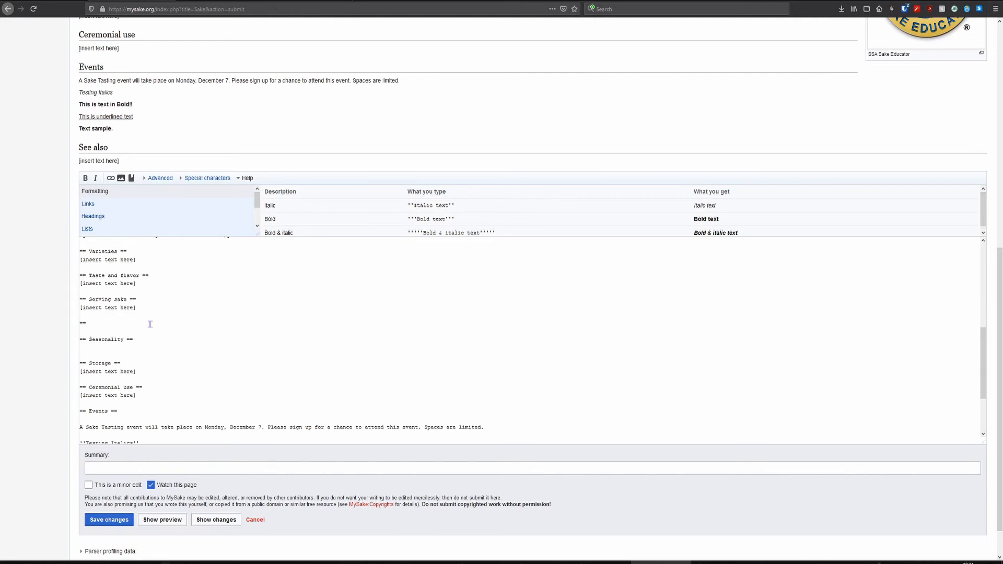
type("ings ==")
key("Return")
type("This is a sect")
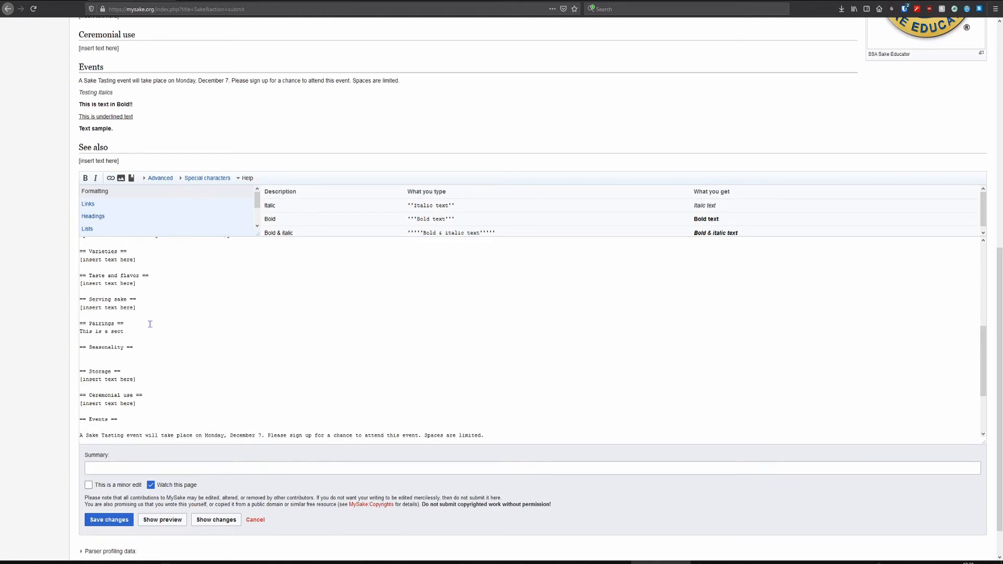
type("ion about pari")
type("irin")
Step: Examine the 2nd level heading syntax in the editor's Headings help
left_click(107, 217)
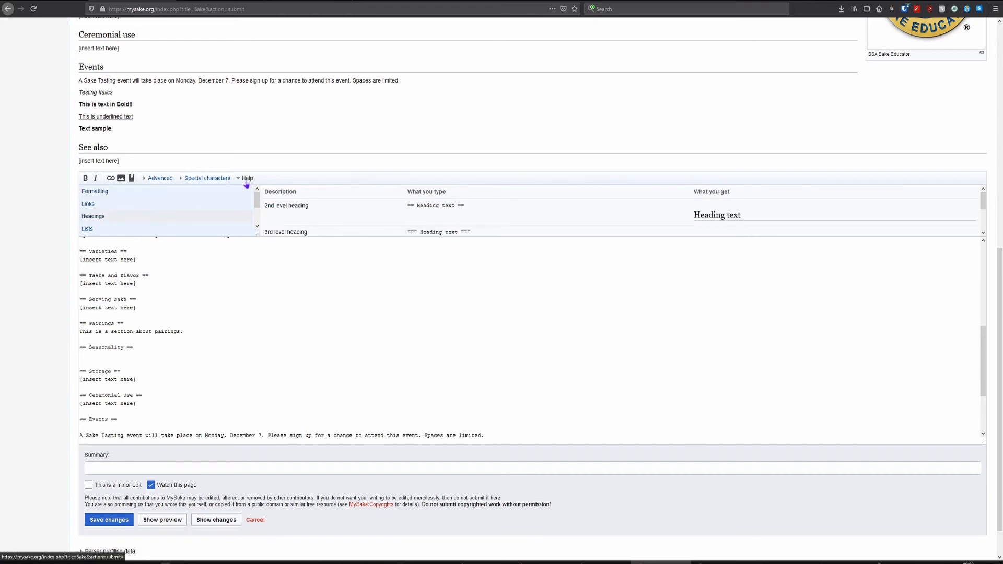
left_click_drag(408, 205, 484, 208)
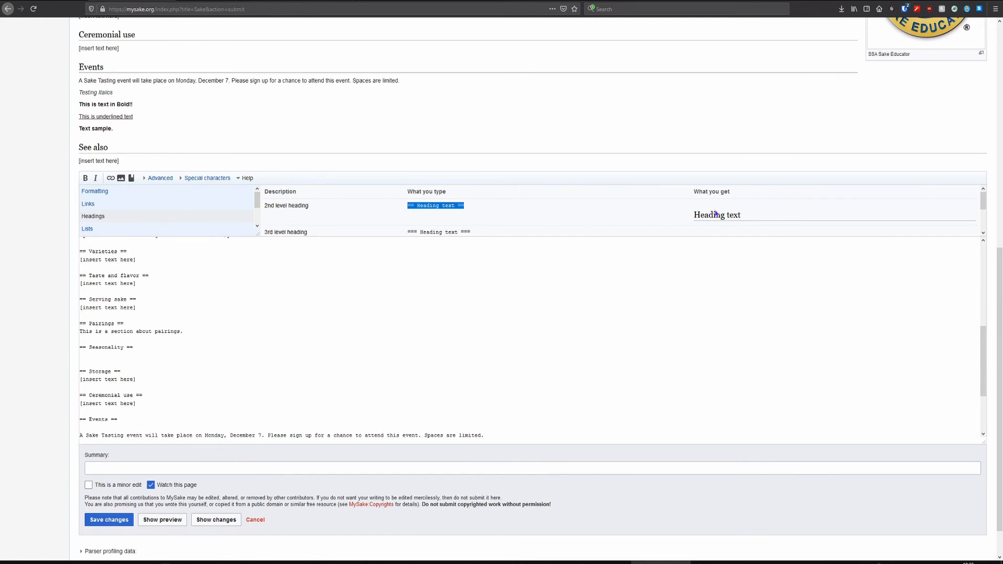
scroll(715, 213, "down", 3)
scroll(575, 212, "up", 3)
left_click(470, 206)
left_click_drag(458, 206, 468, 207)
Step: Preview the Sake page and check the new Pairings section
left_click(165, 519)
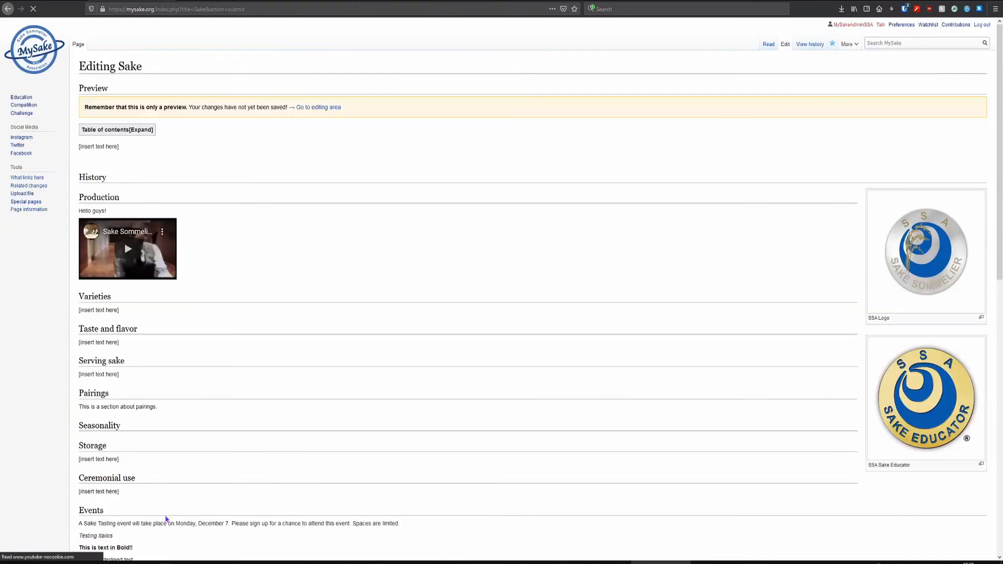
left_click_drag(78, 350, 163, 368)
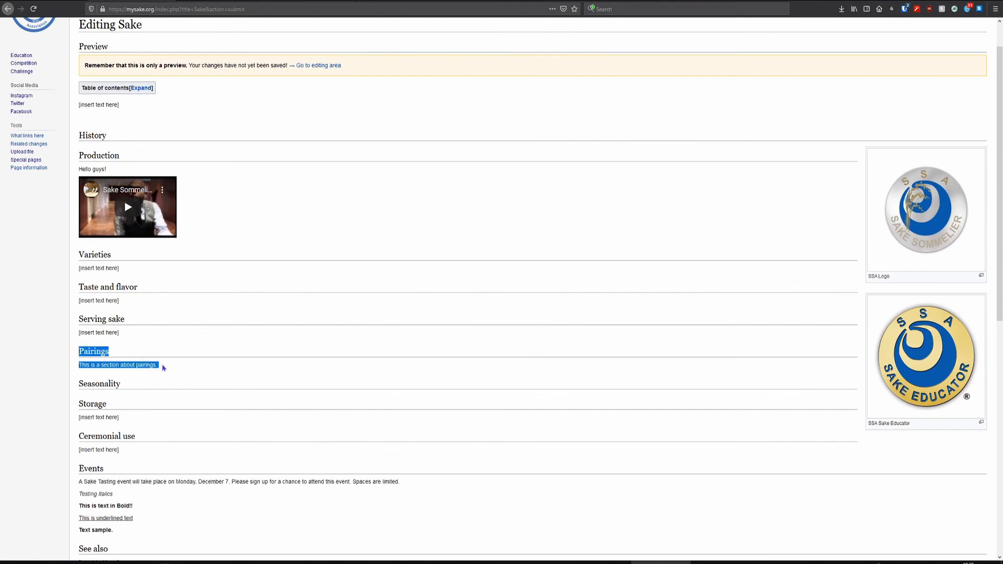
left_click(163, 368)
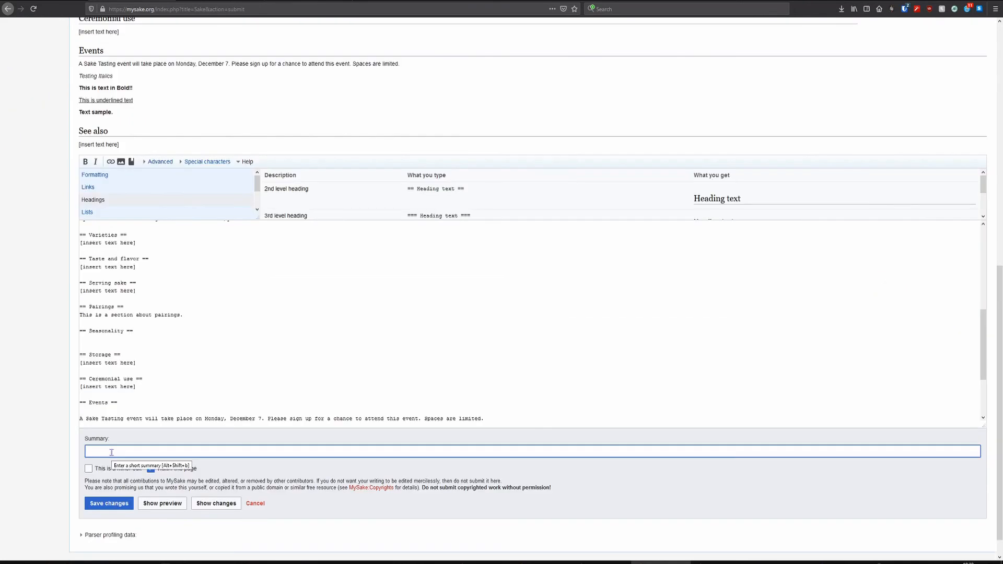
Step: Save the page with the summary "Added a pairings heading."
left_click(111, 452)
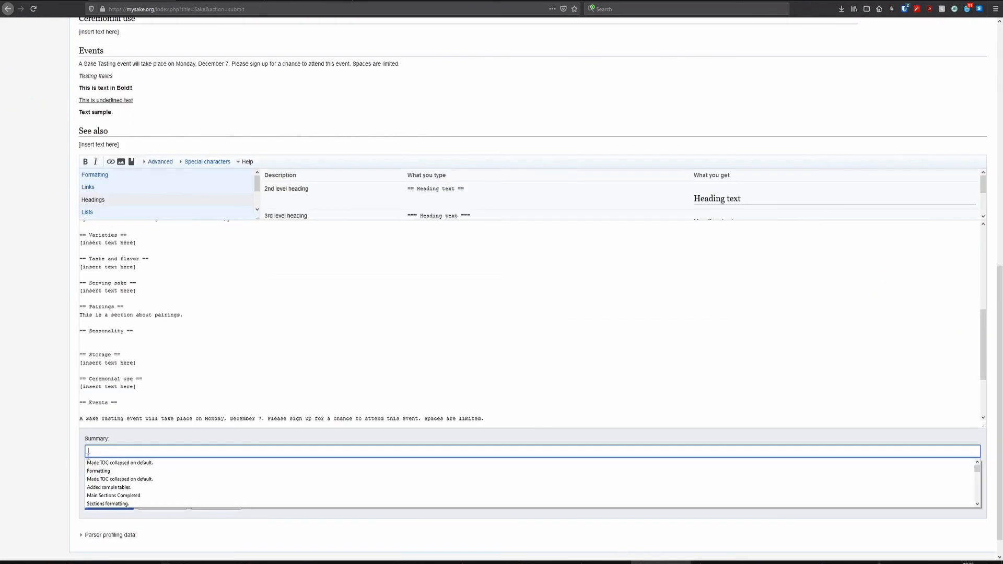
left_click(104, 451)
type("Add")
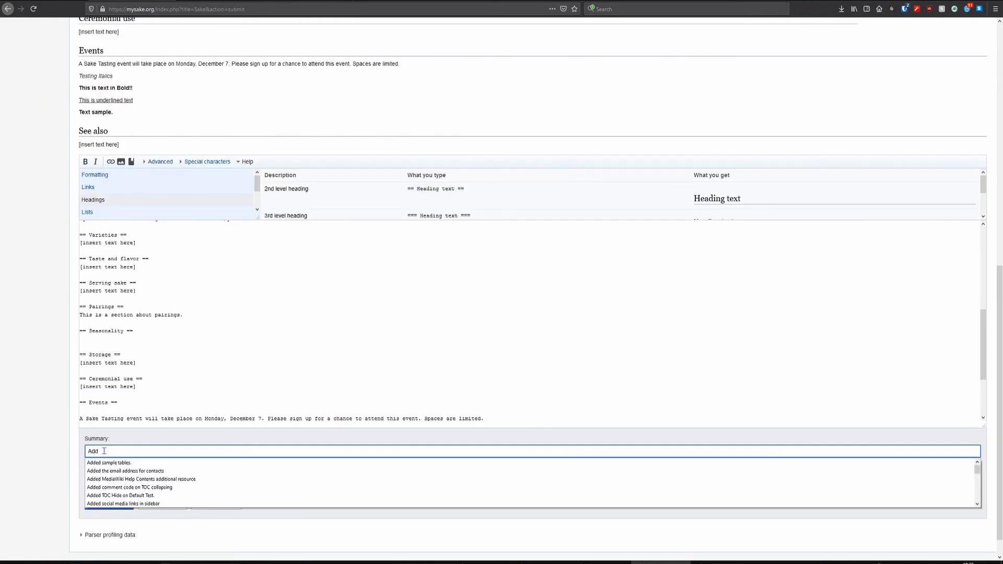
type("ed a p")
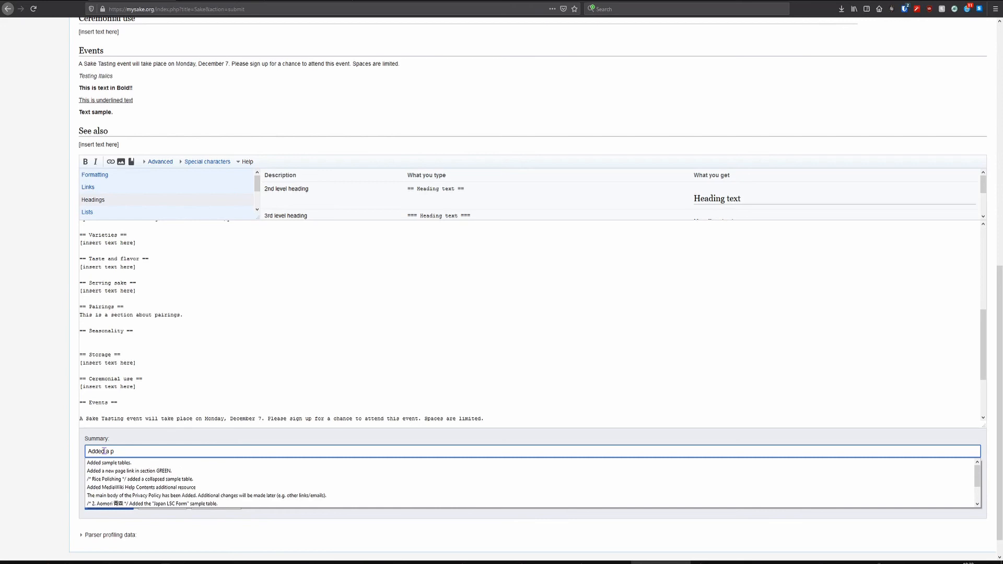
type("airings heading.")
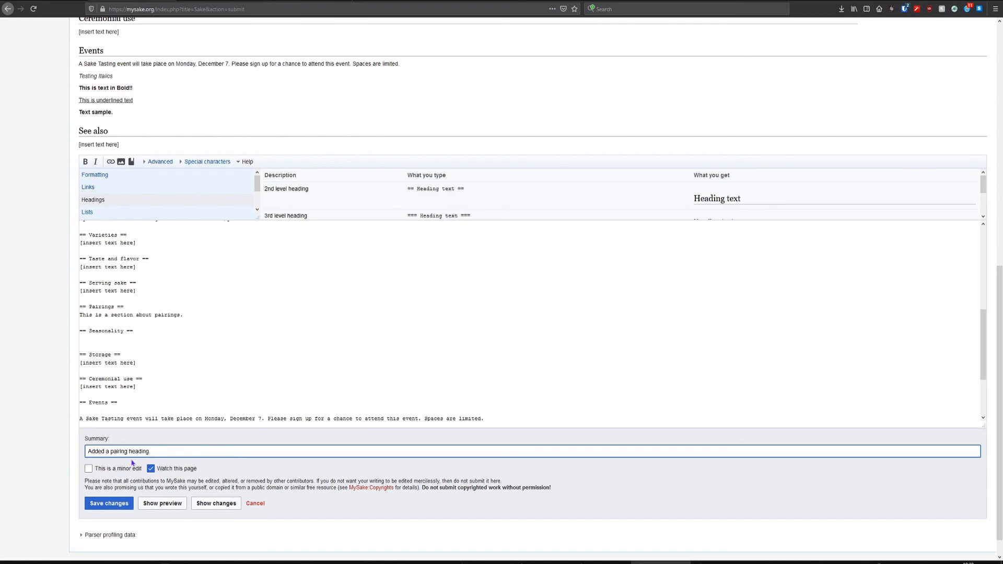
scroll(31, 432, "up", 5)
scroll(30, 432, "down", 5)
left_click(116, 504)
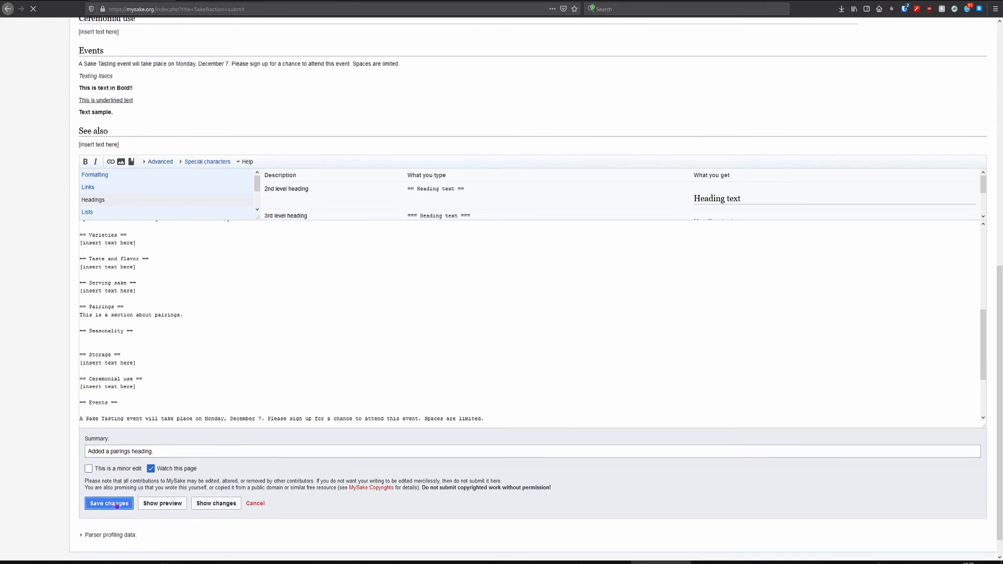
Step: Open the Production section for editing, duplicate its YouTube embed line directly below and preview the section
scroll(404, 253, "down", 2)
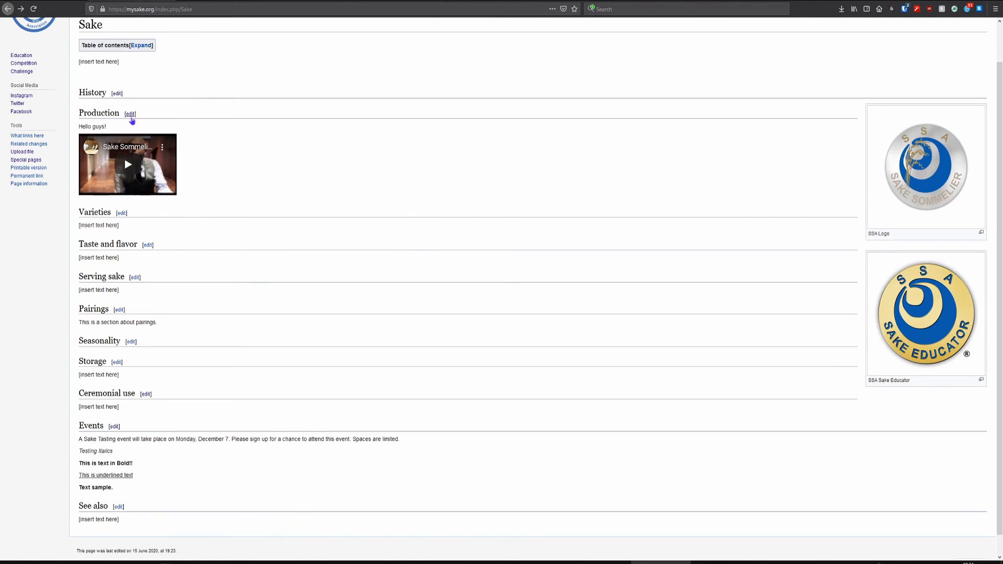
left_click(130, 113)
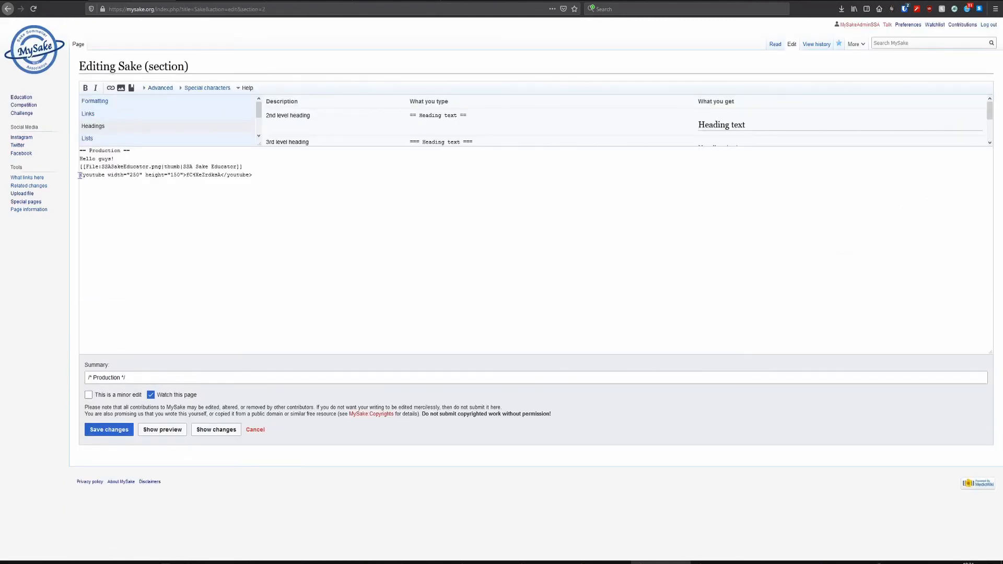
left_click_drag(252, 175, 78, 174)
key("ctrl+c")
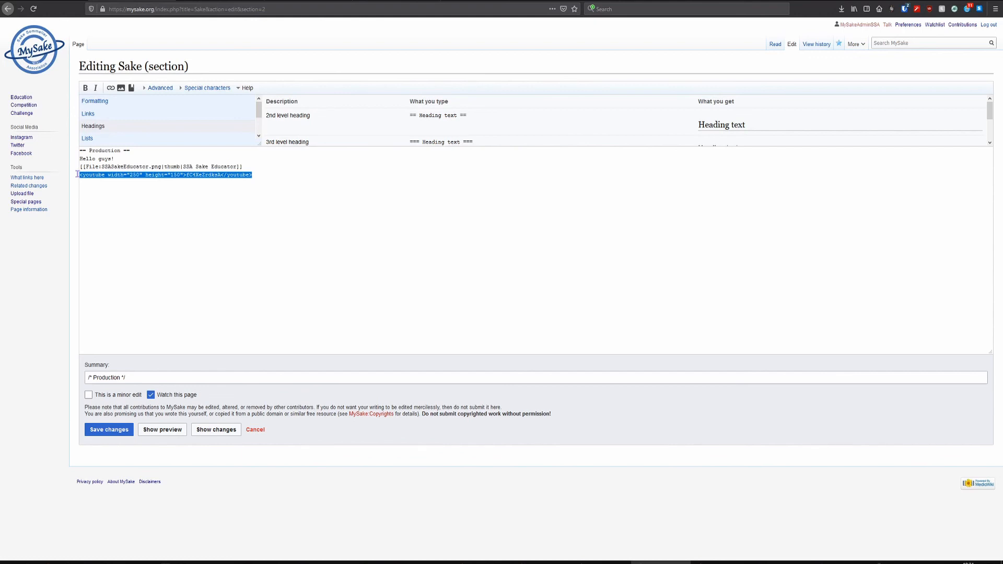
left_click(264, 176)
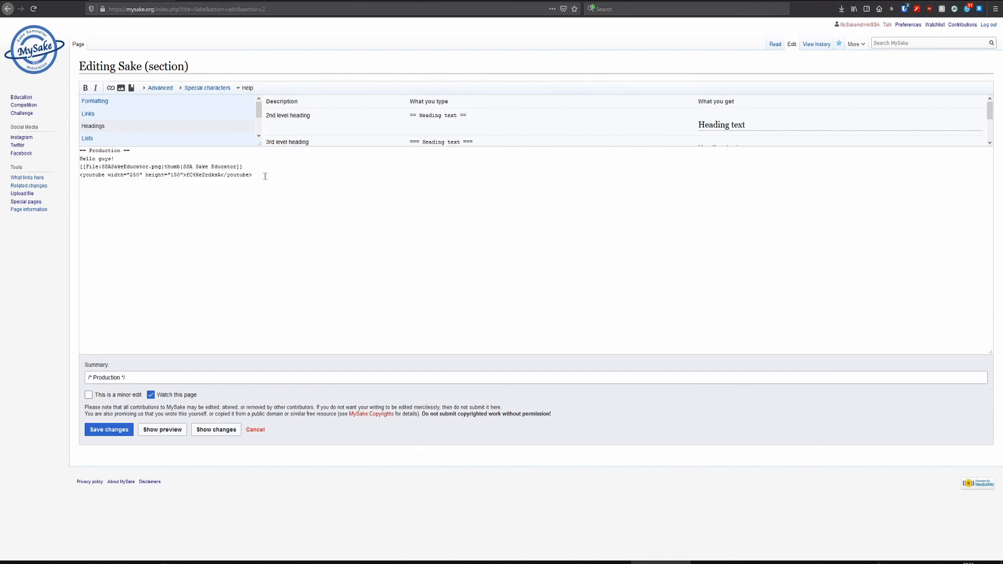
key("Return")
key("ctrl+v")
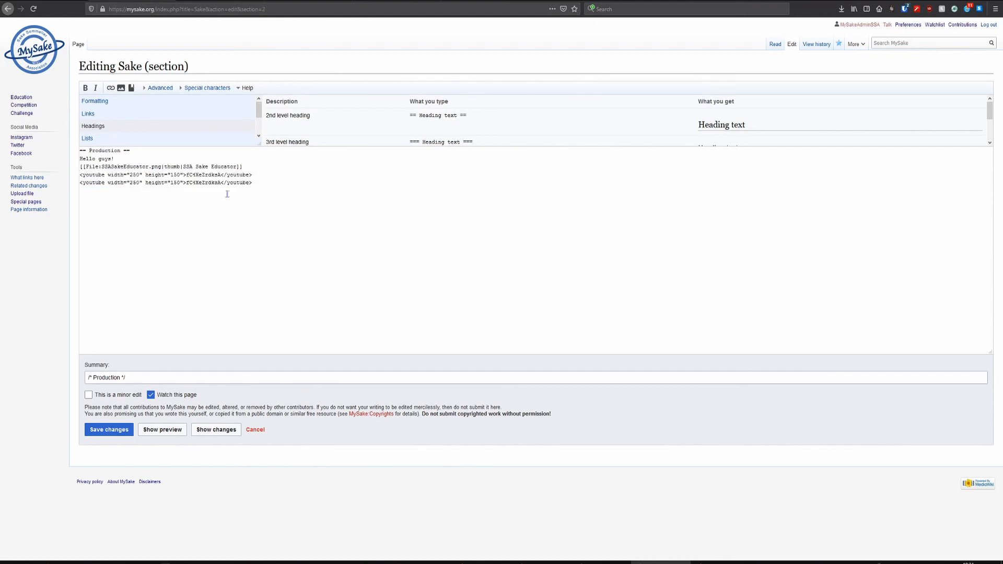
left_click(162, 430)
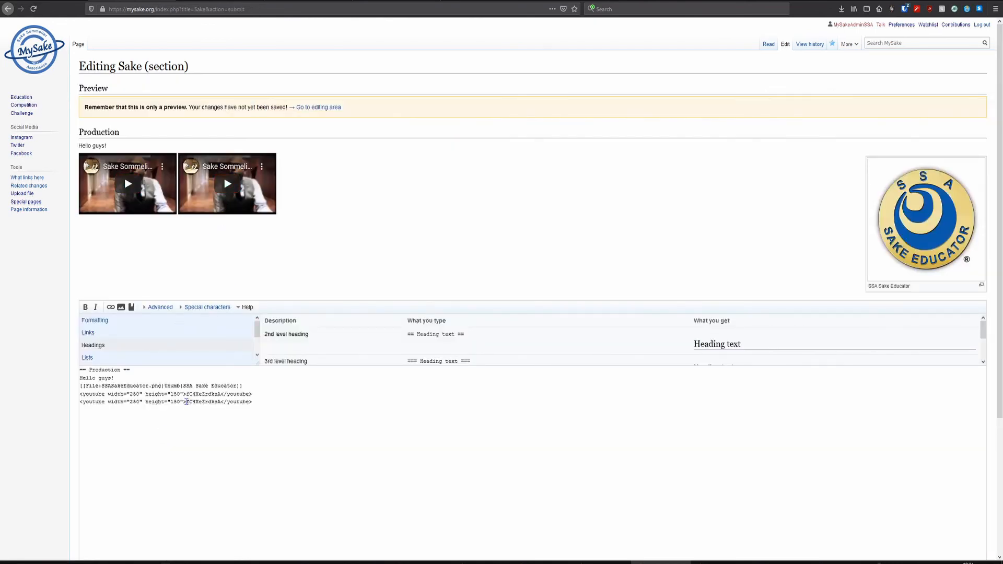
Step: Replace the video ID in the second embed with the one from YouTube's "How to make Sake" video and preview the section
left_click_drag(186, 402, 222, 403)
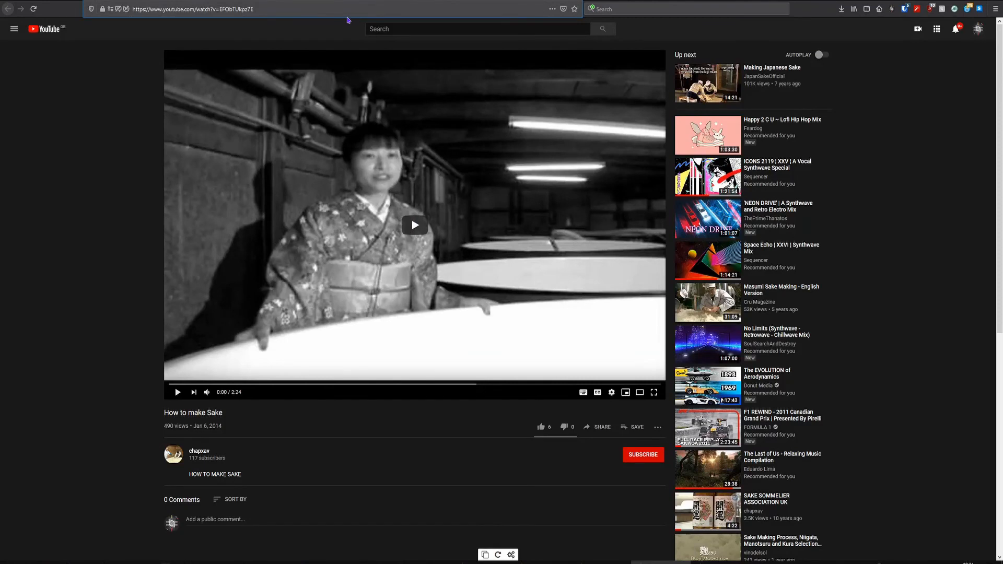
left_click_drag(286, 9, 219, 10)
key("ctrl+c")
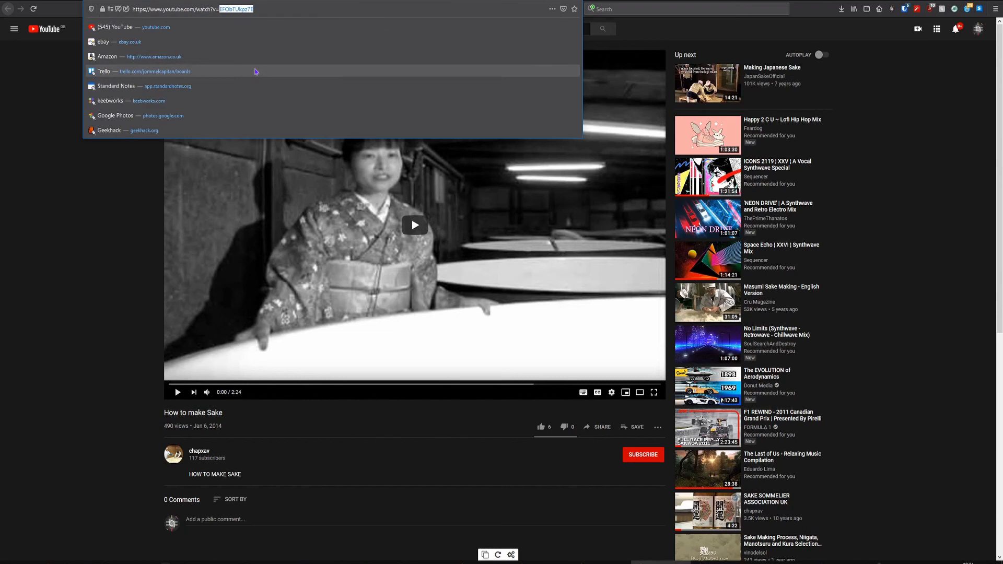
key("alt+Tab")
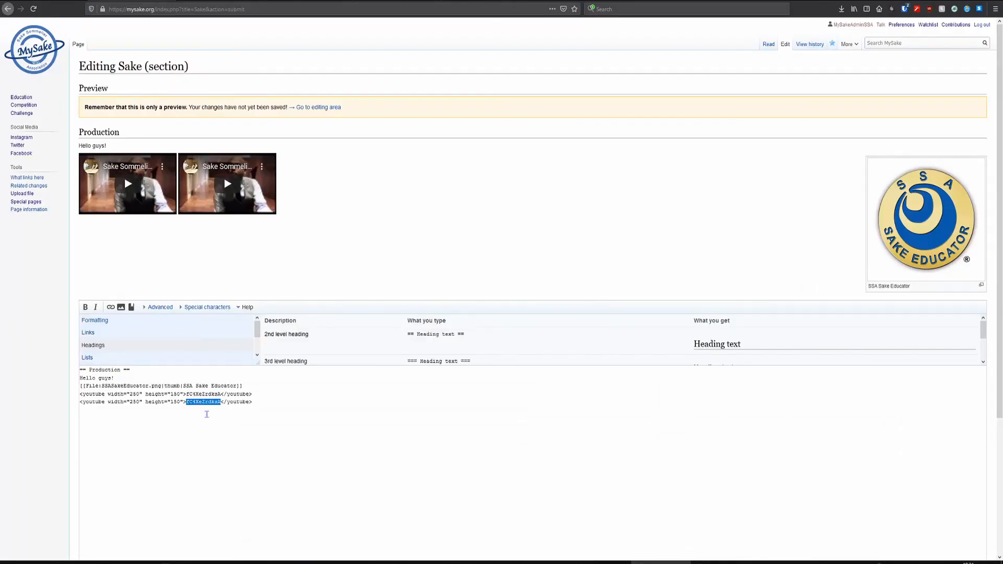
key("ctrl+v")
scroll(46, 419, "down", 3)
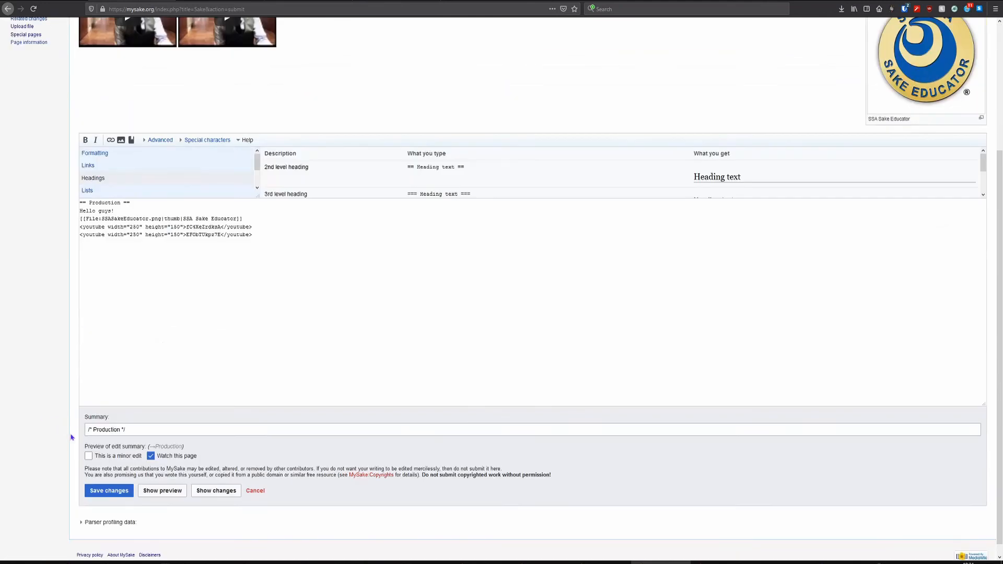
left_click(175, 494)
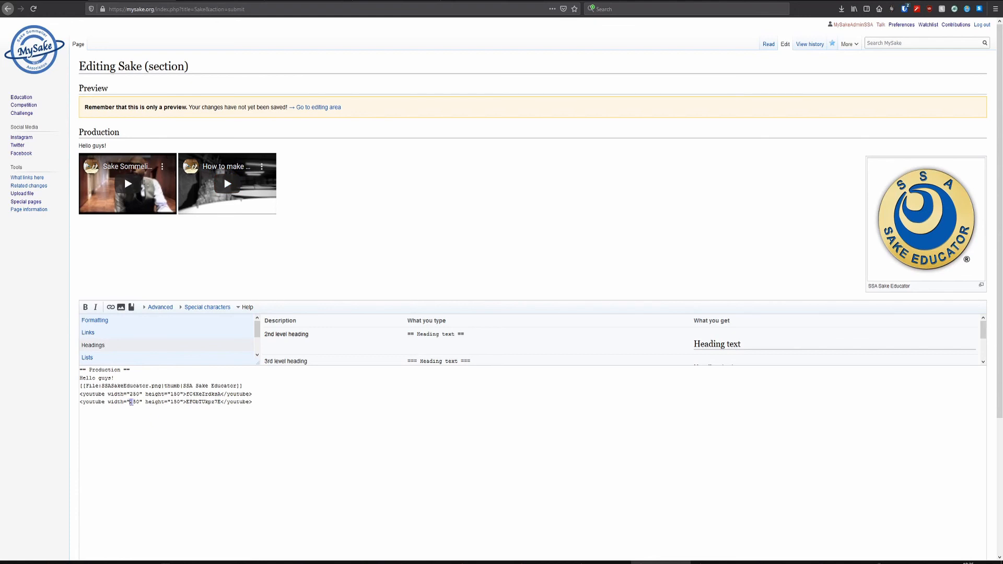
Step: Set the second video's width to 300 and height to 250, and preview the section
double_click(131, 402)
type("300")
scroll(84, 418, "down", 3)
left_click(162, 490)
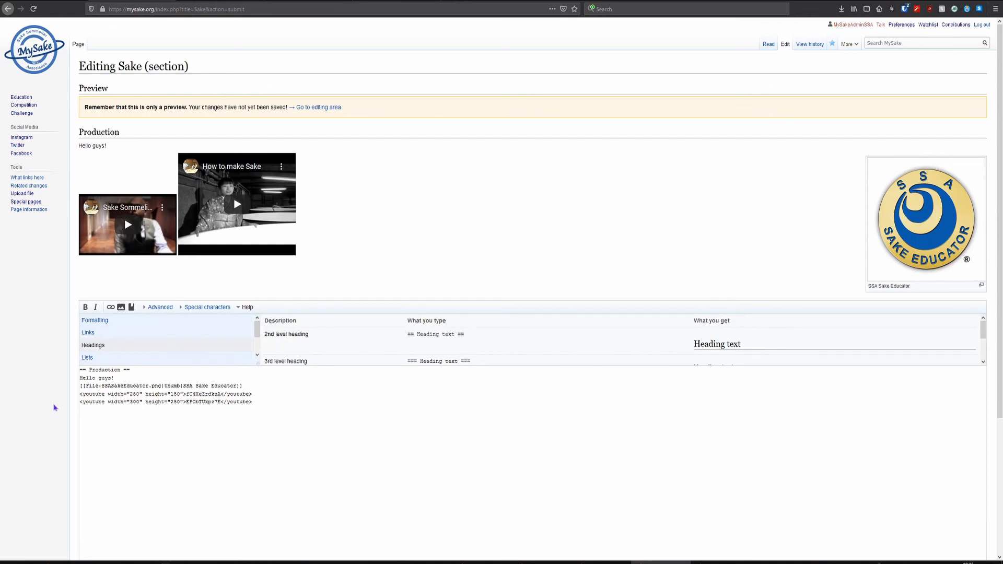
Step: Save the Production section with "Added a video" appended to its edit summary
scroll(55, 407, "down", 3)
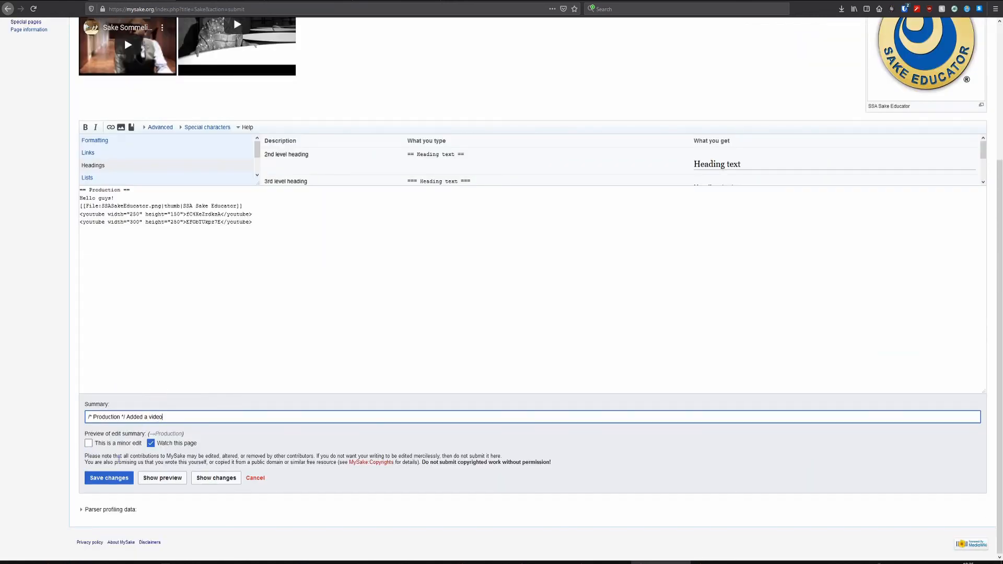
left_click(116, 479)
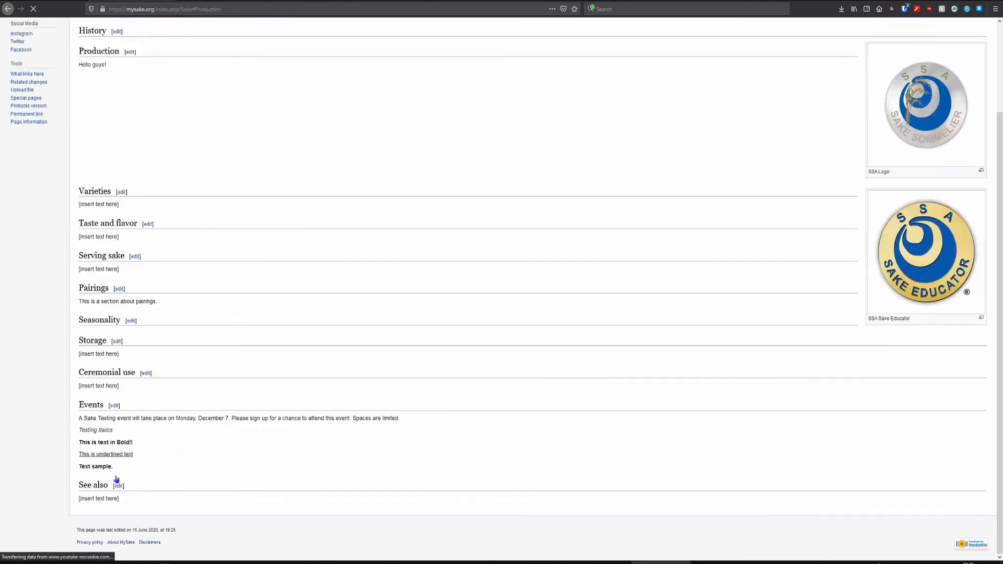